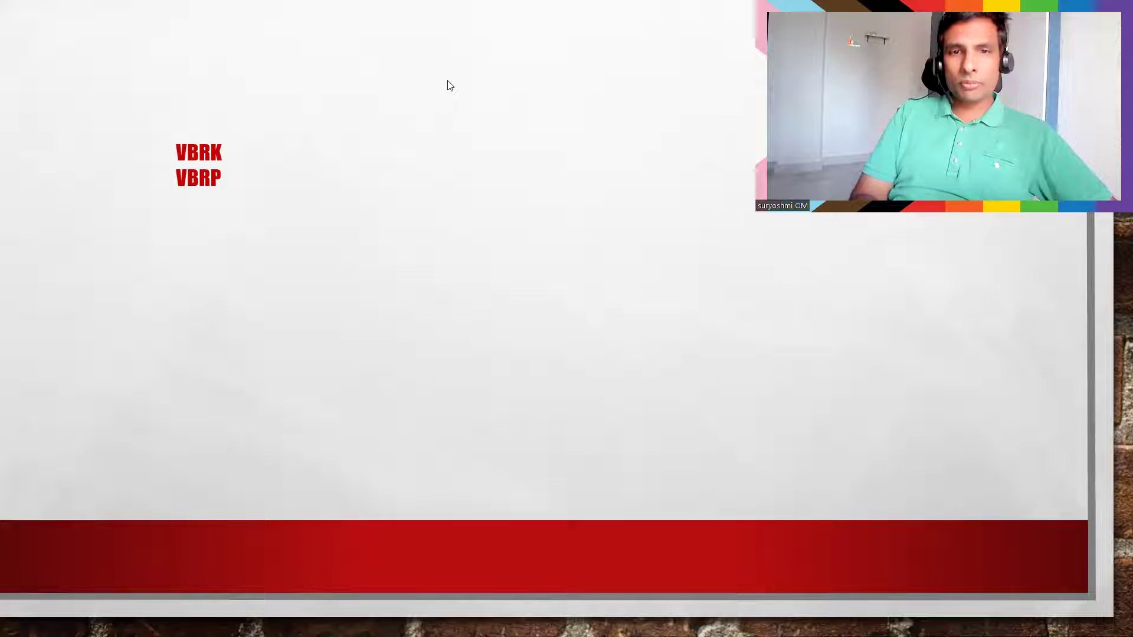
Step: Switch to the browser and examine the instructor's Udemy profile and both pages of the SAP course list
key("alt+Tab")
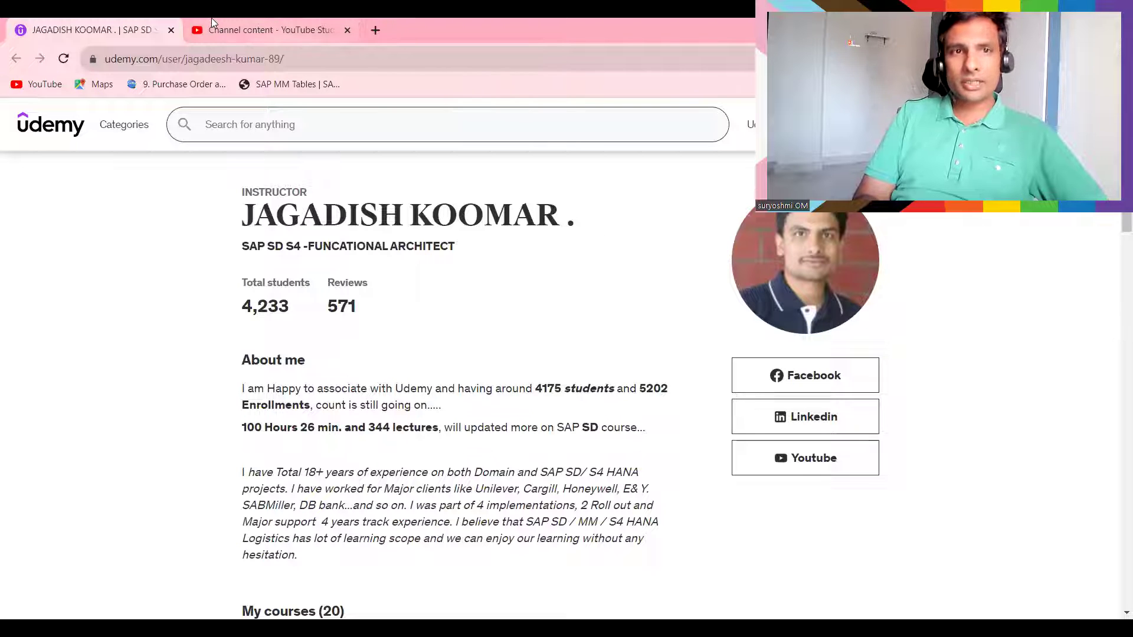
left_click(266, 27)
left_click(95, 27)
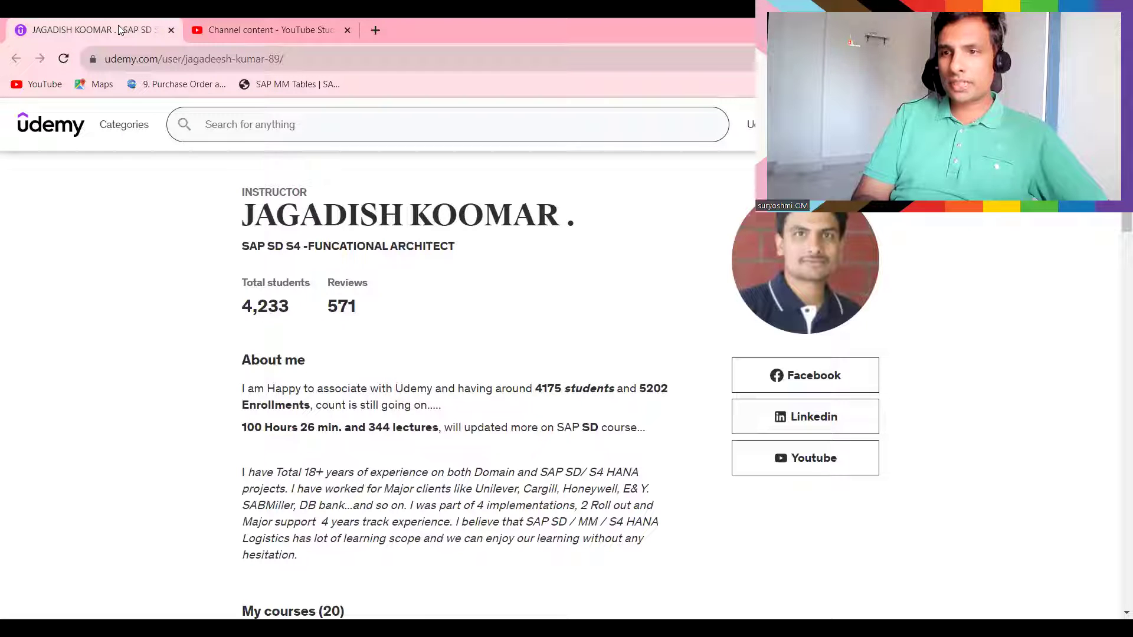
scroll(1115, 373, "down", 7)
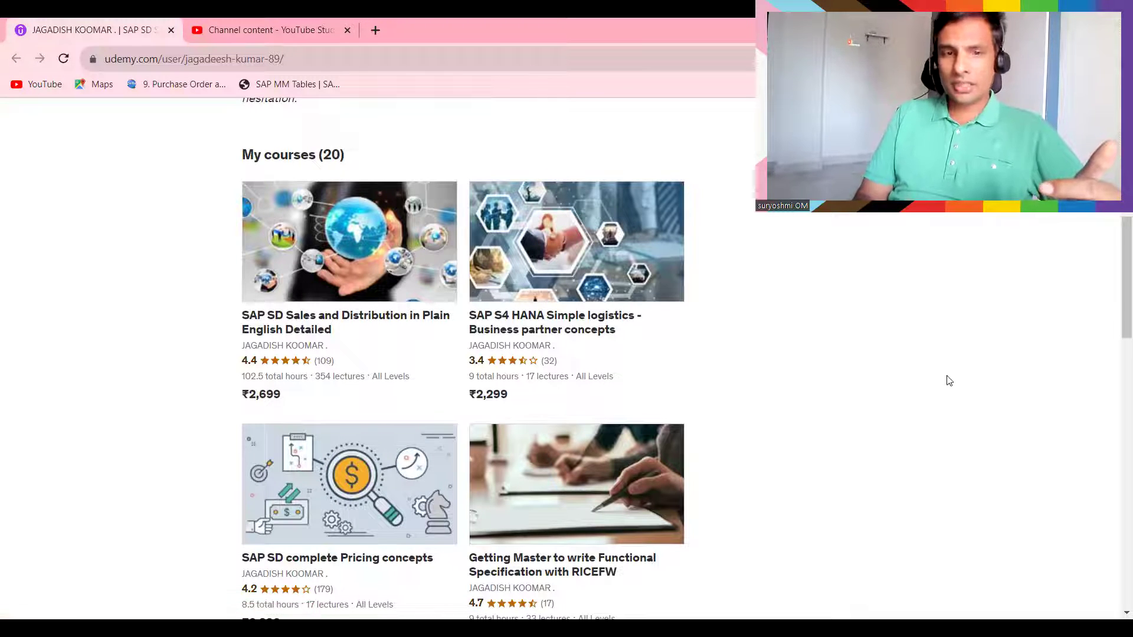
scroll(949, 381, "down", 4)
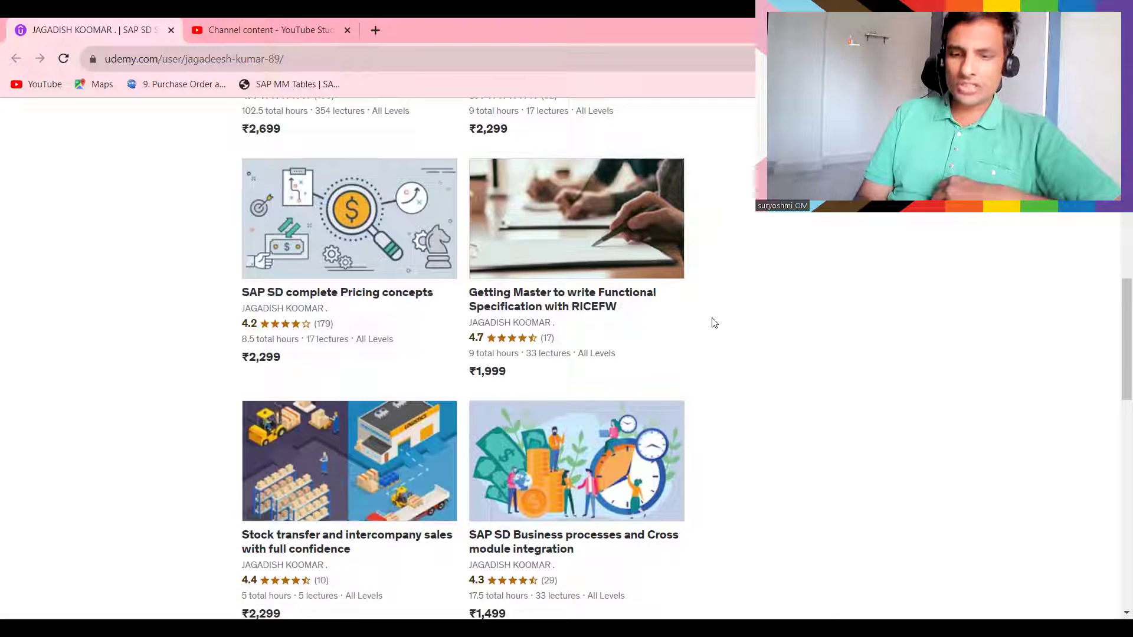
scroll(714, 323, "down", 1)
scroll(714, 323, "down", 5)
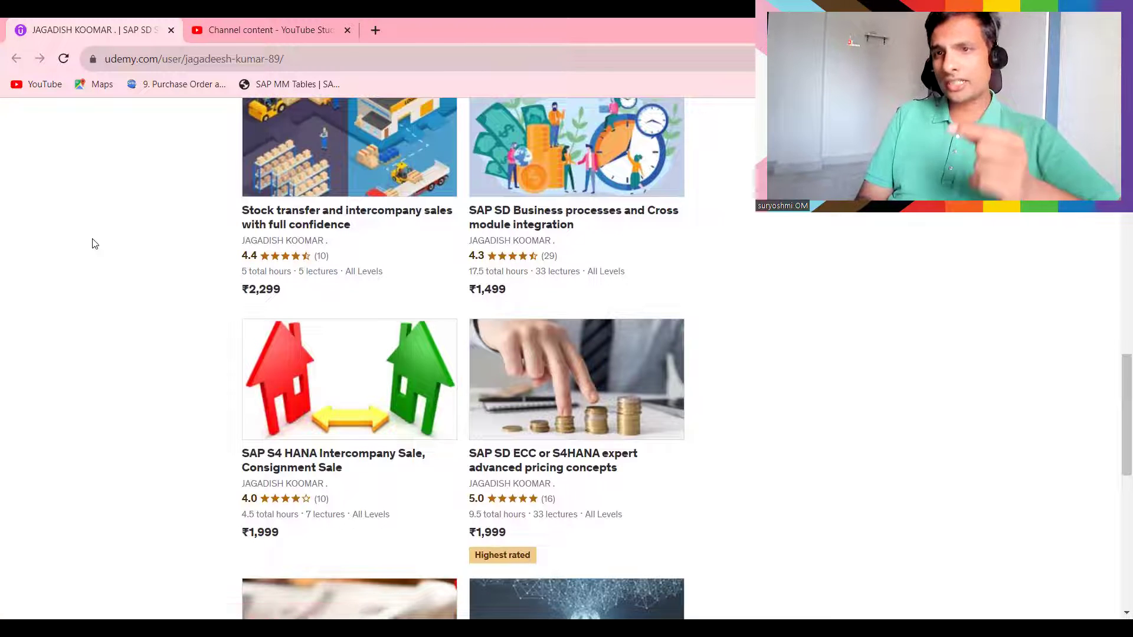
scroll(93, 244, "down", 9)
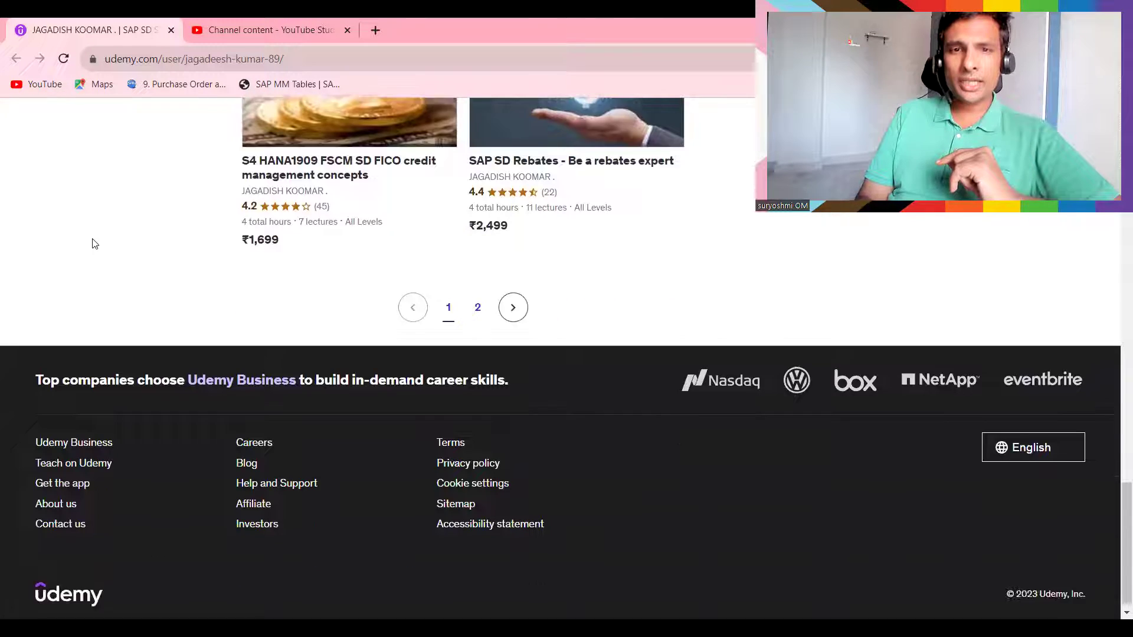
scroll(92, 244, "up", 5)
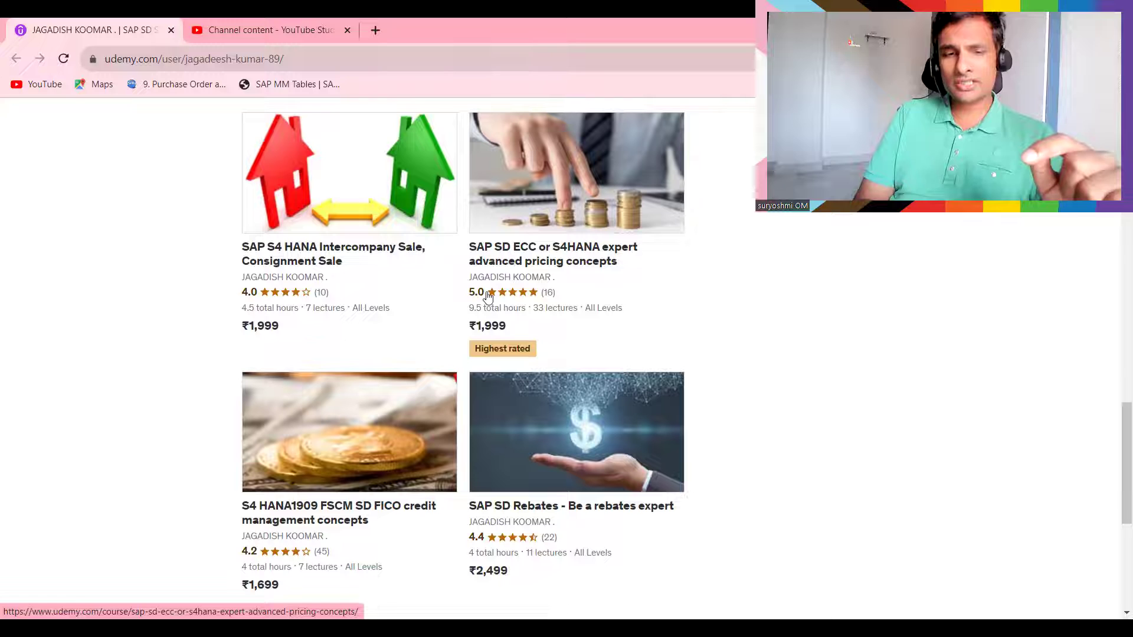
scroll(1112, 472, "down", 6)
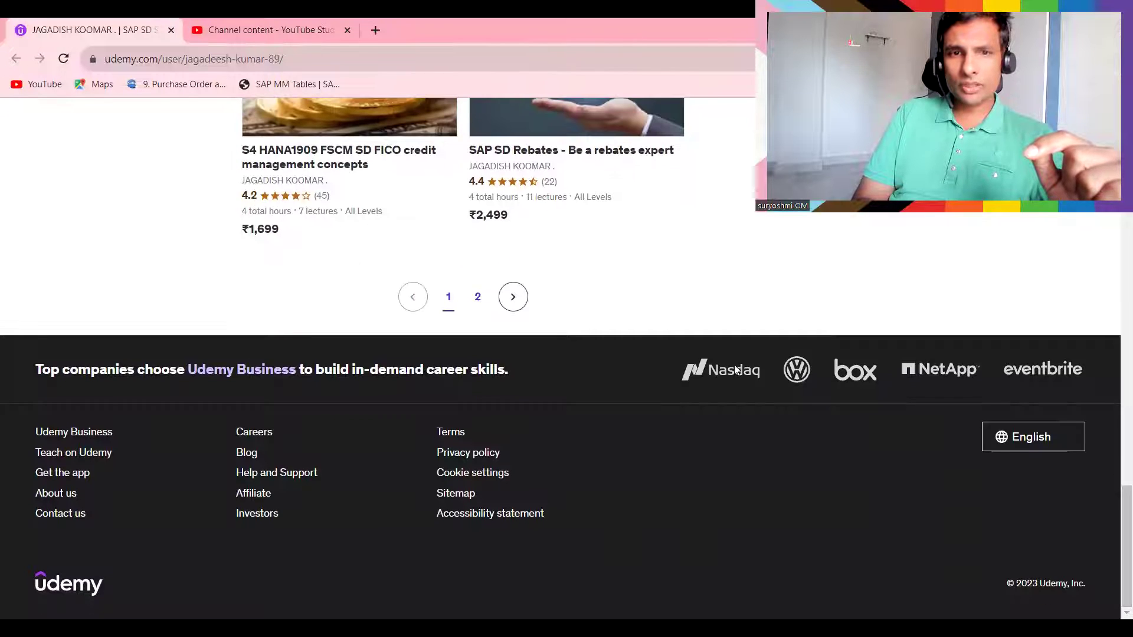
left_click(477, 297)
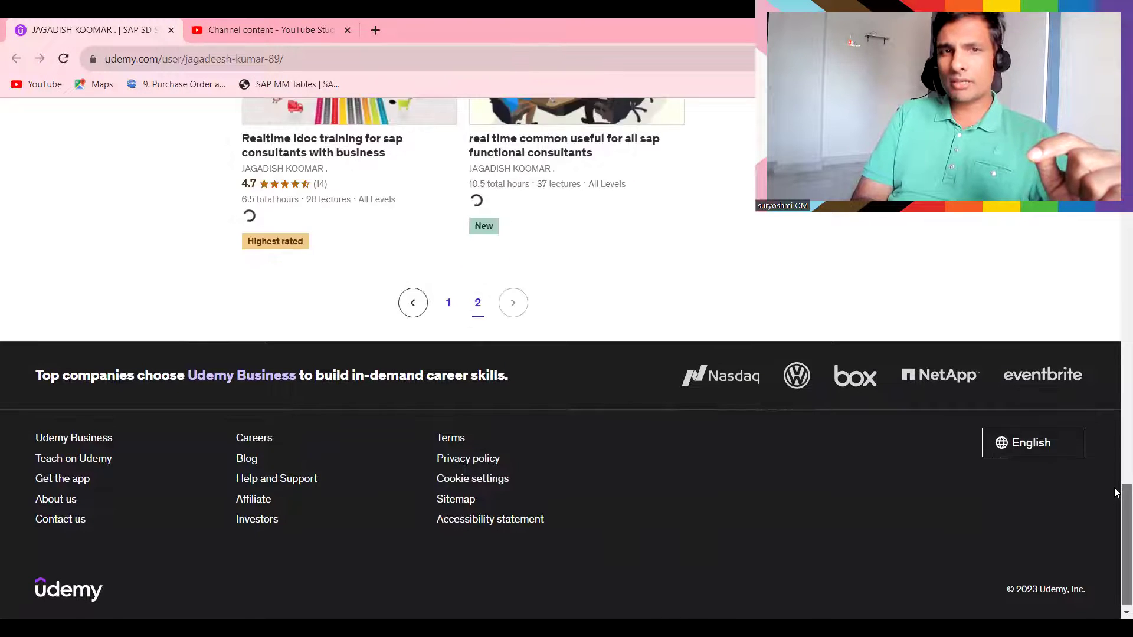
scroll(1116, 454, "up", 4)
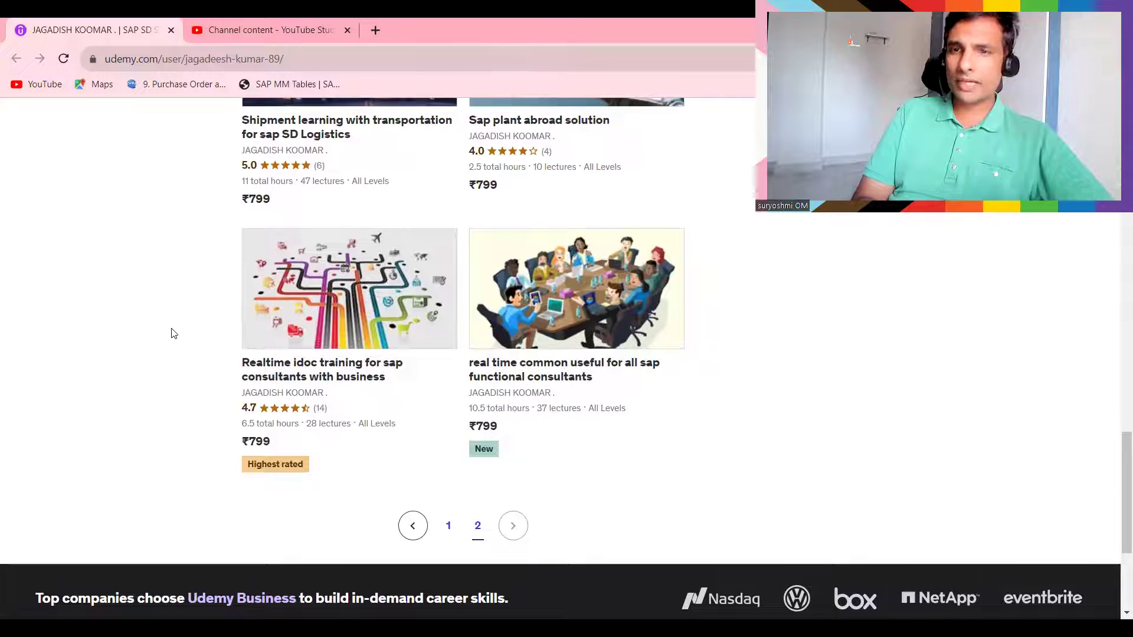
left_click_drag(1117, 492, 1116, 401)
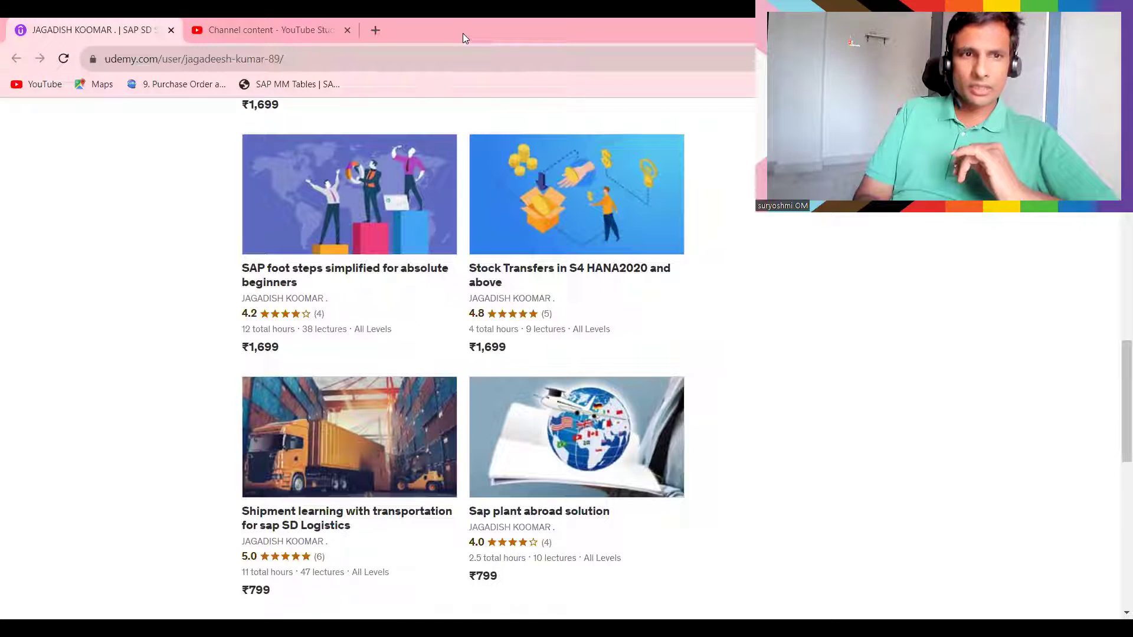
Step: Switch to SAP and try to open the sales order creation transaction from the General Table Display
key("alt+Tab")
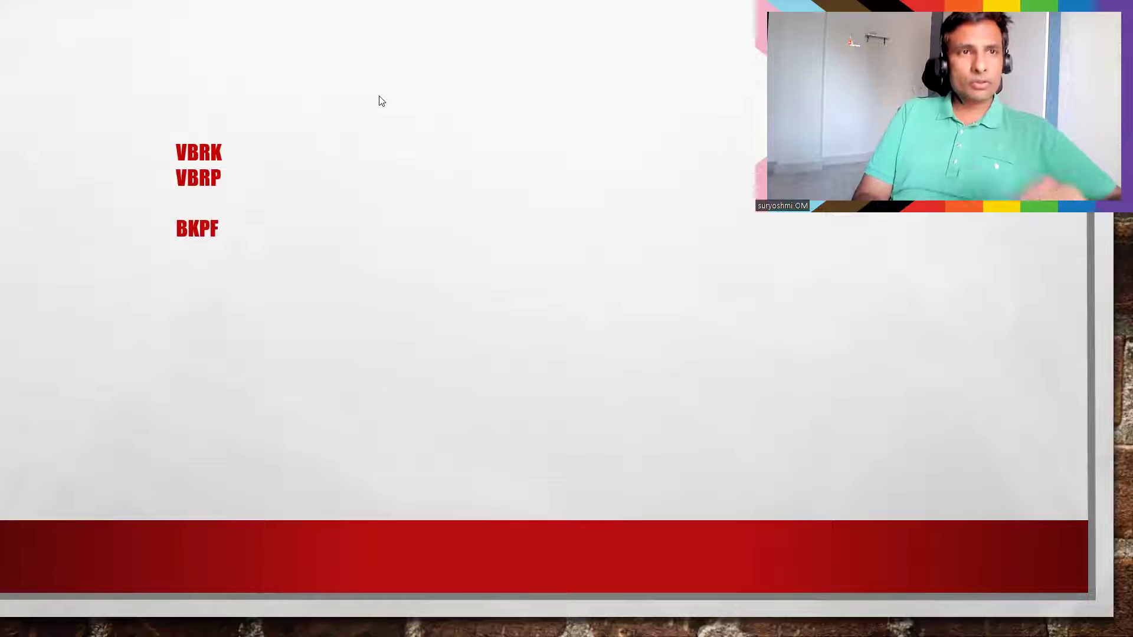
key("alt+Tab")
type("/NVA0")
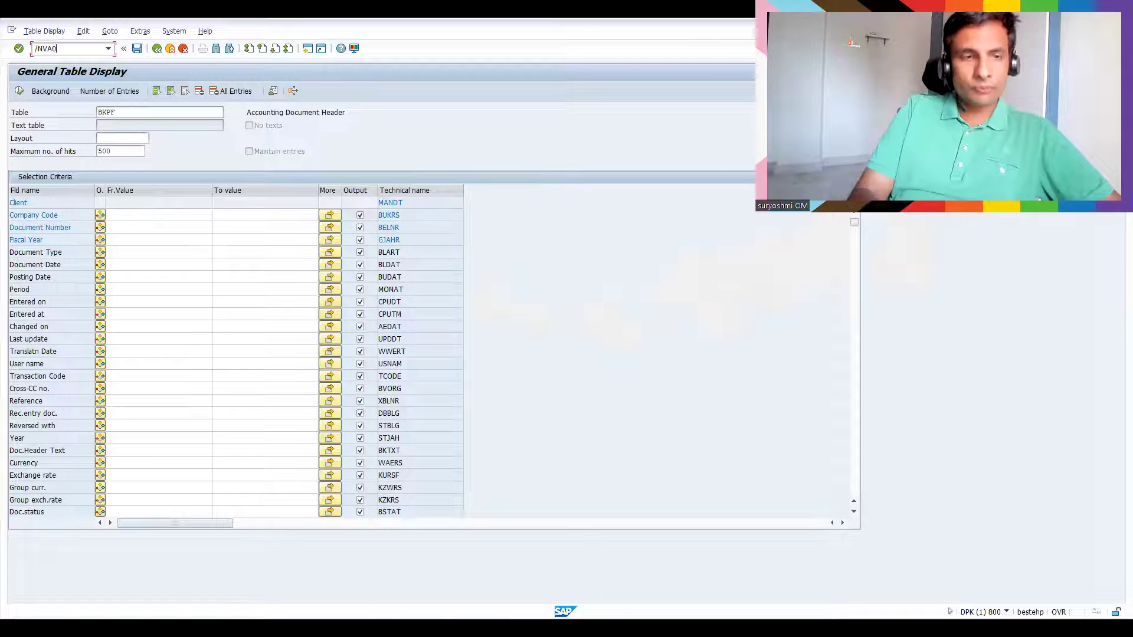
key("Return")
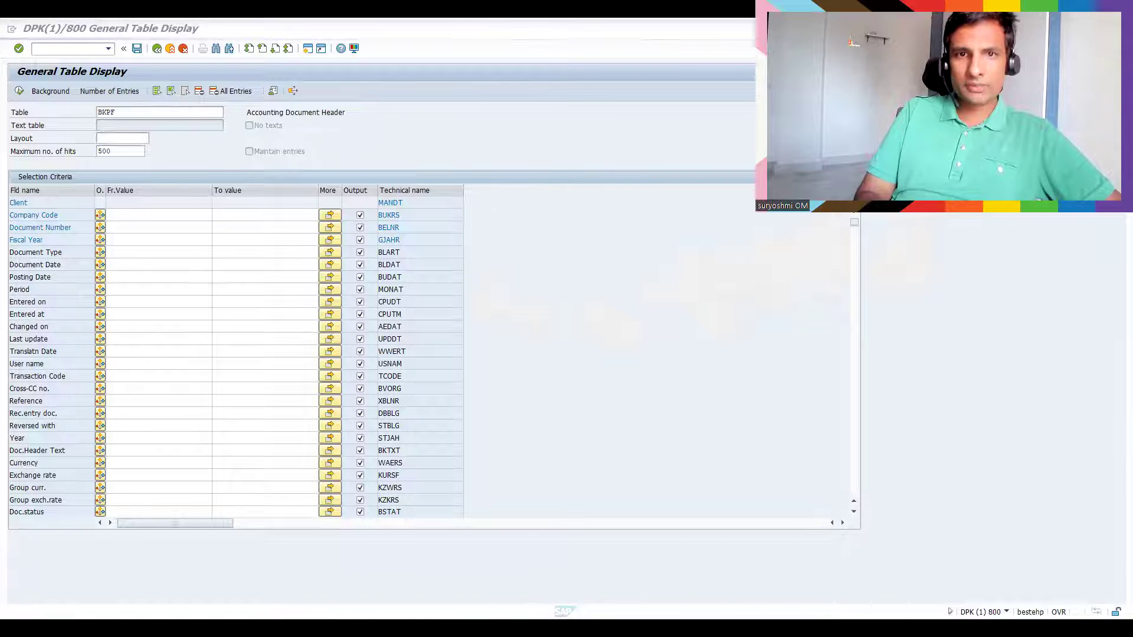
key("alt+Tab")
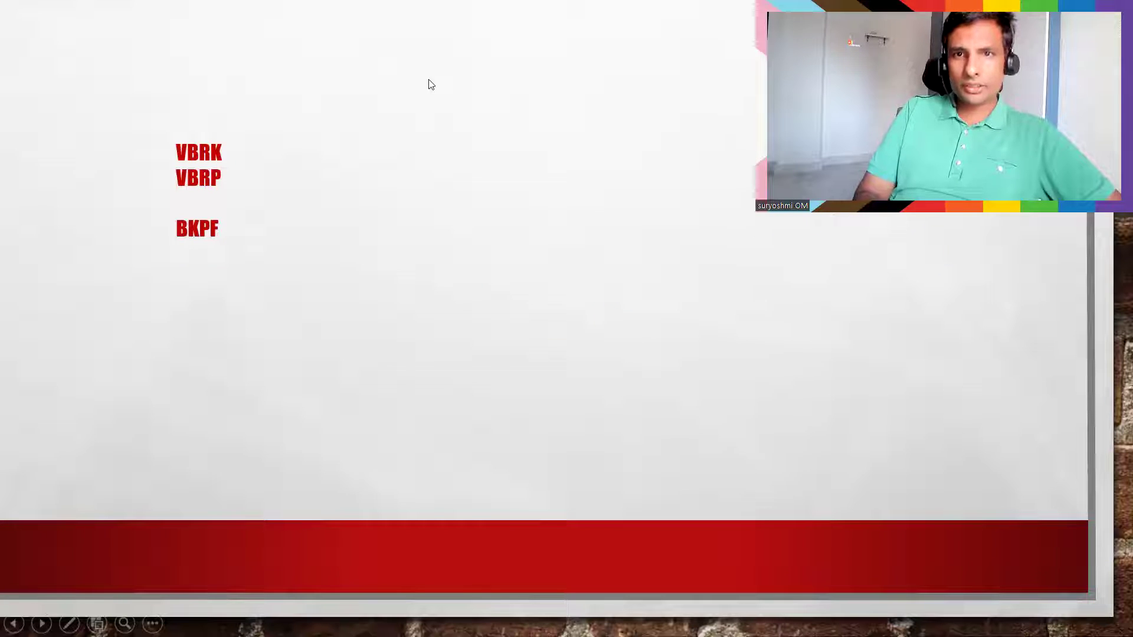
Step: Switch to SAP and start a new sales order in transaction VA01 with order type OR
key("alt+Tab")
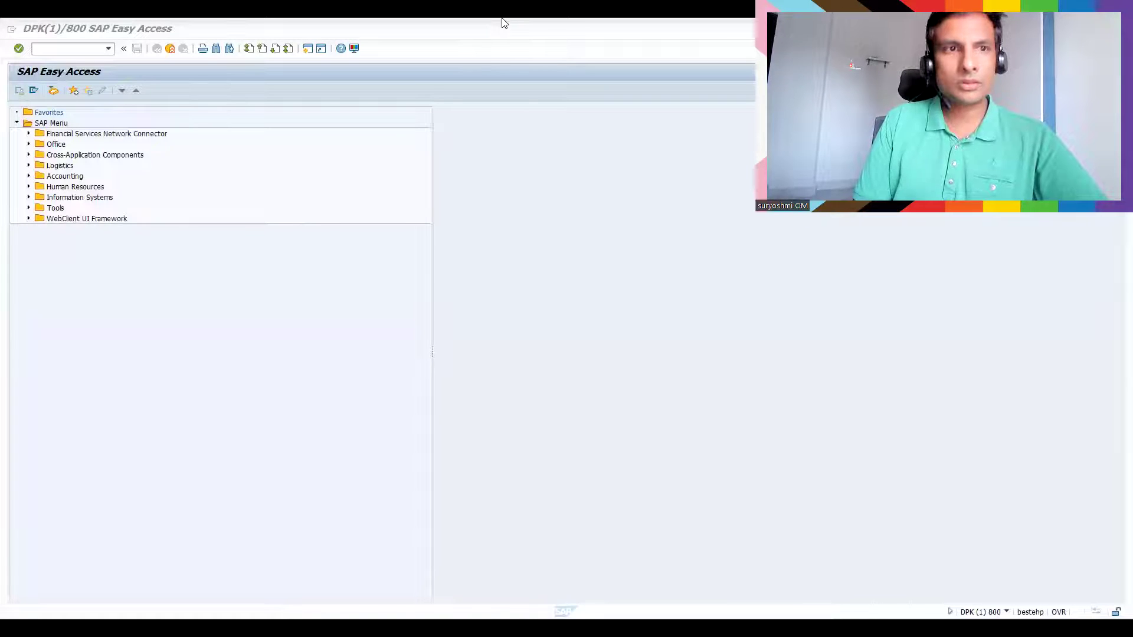
left_click(50, 51)
type("/nva01")
key("Return")
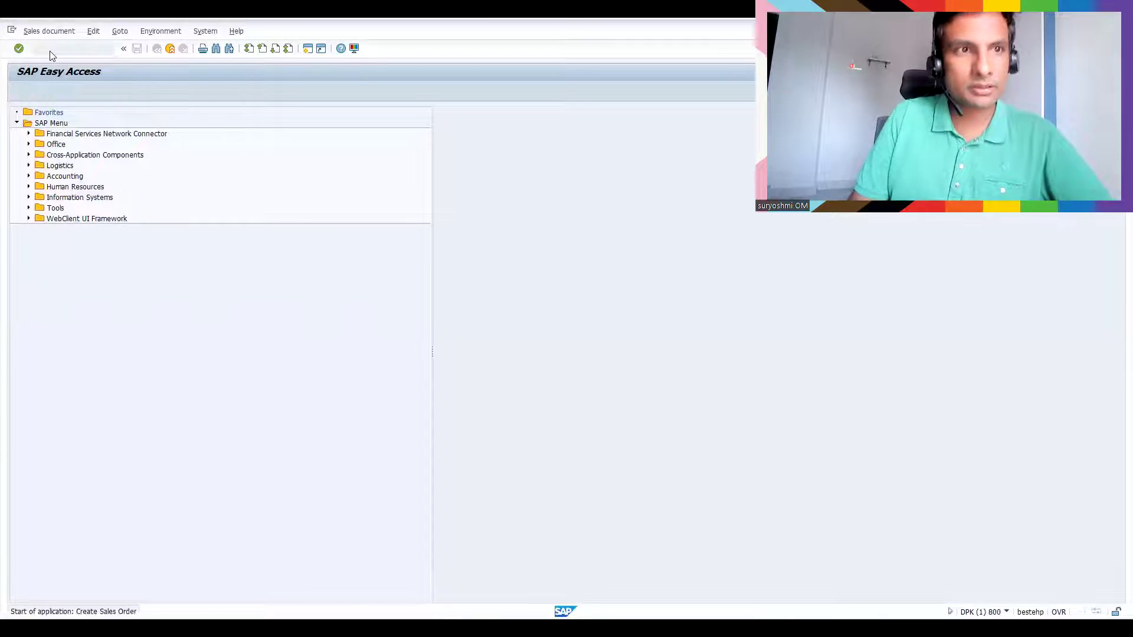
type("or")
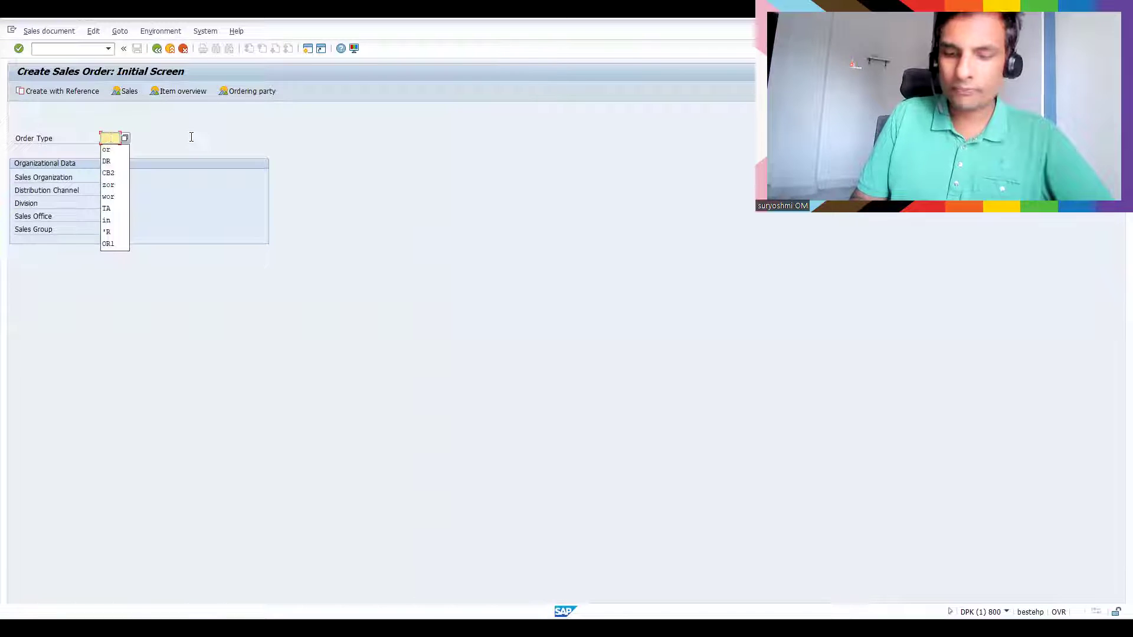
key("Return")
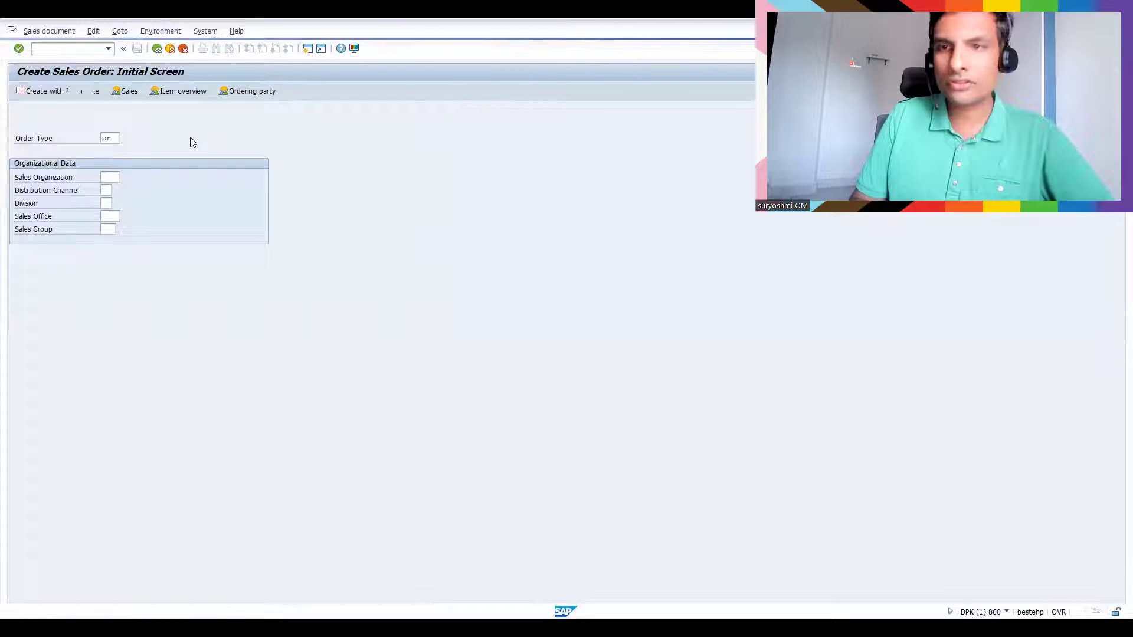
Step: Enter the sold-to customer number, add material 50065655 with order quantity 1, and save the standard order
type("6342")
key("Return")
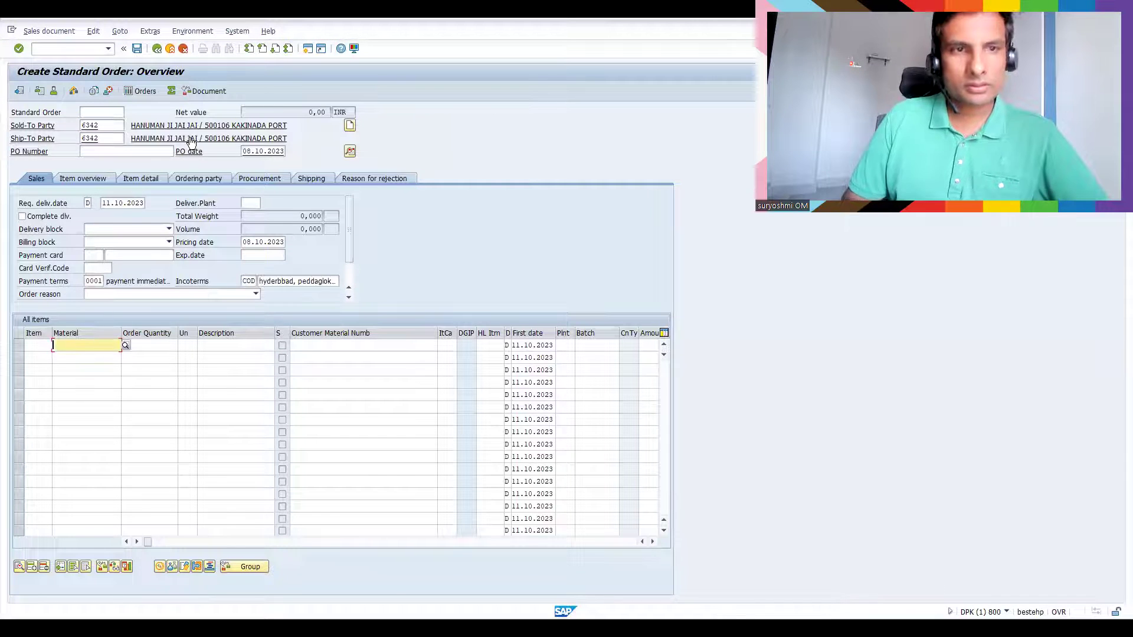
type("50065655")
key("Tab")
type("1")
key("Return")
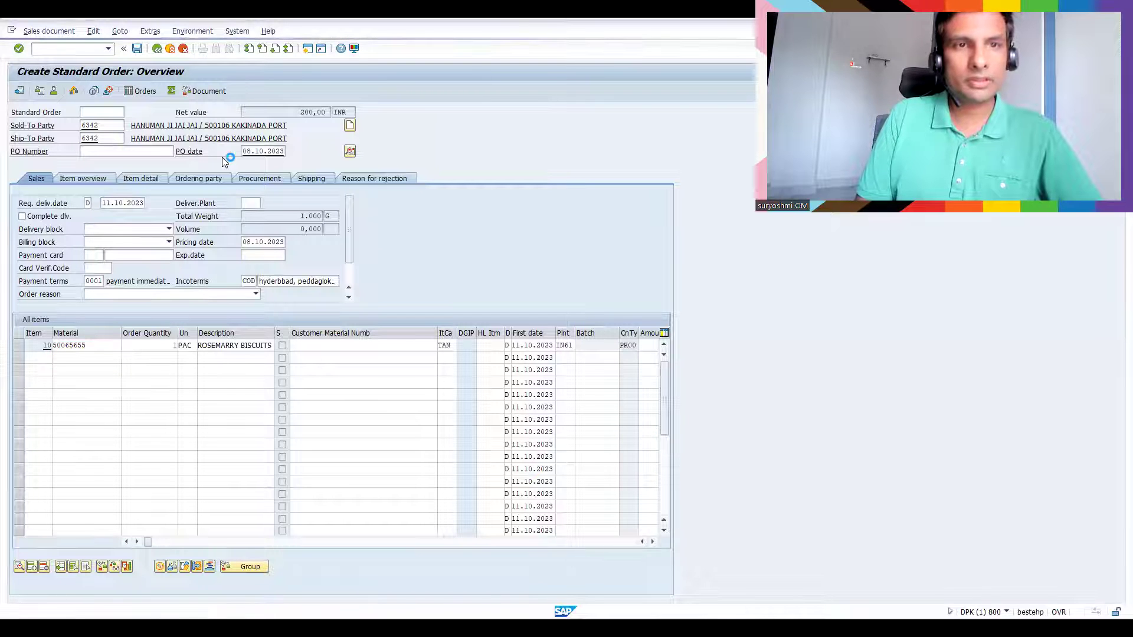
key("ctrl+s")
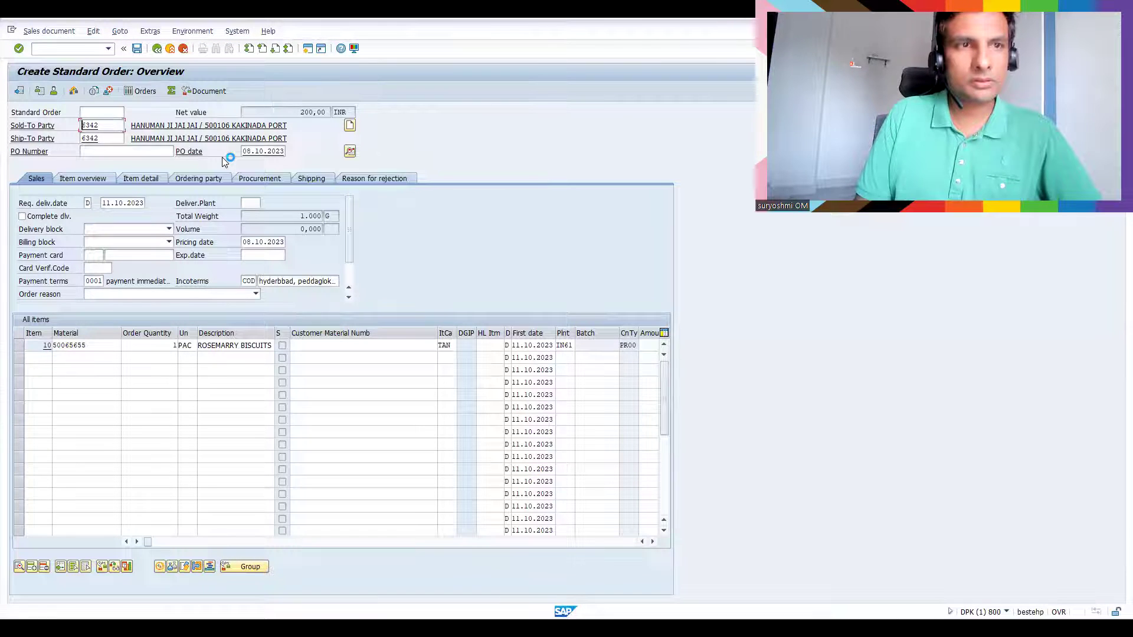
Step: Open transaction VL01N and try to create the outbound delivery for the saved order from shipping point IN66
type("/nvl01n")
key("Return")
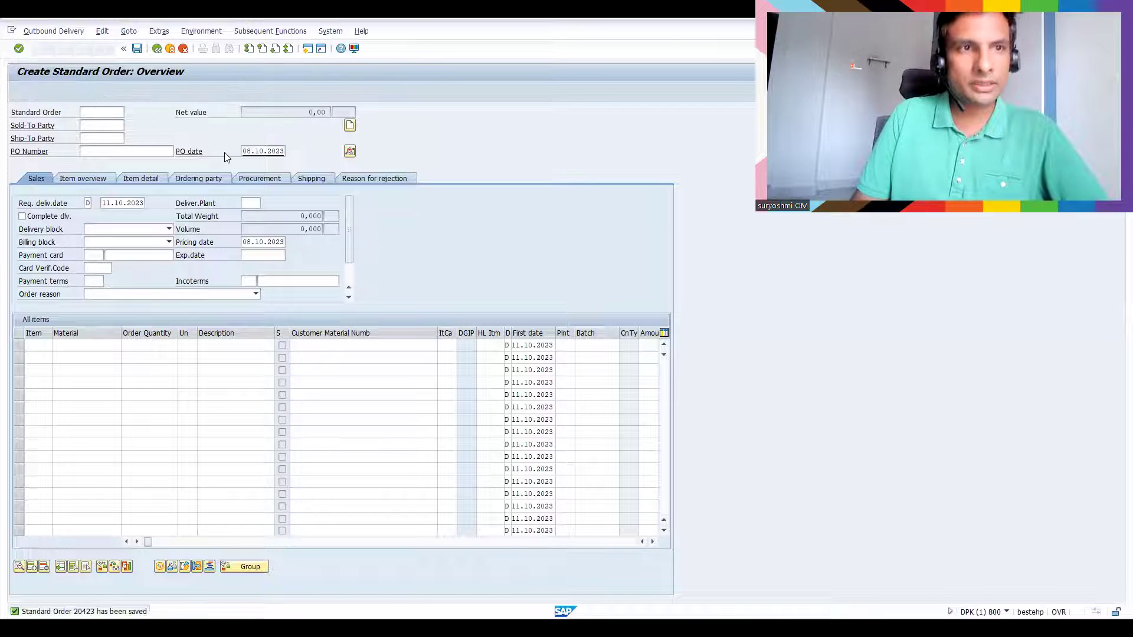
left_click(117, 138)
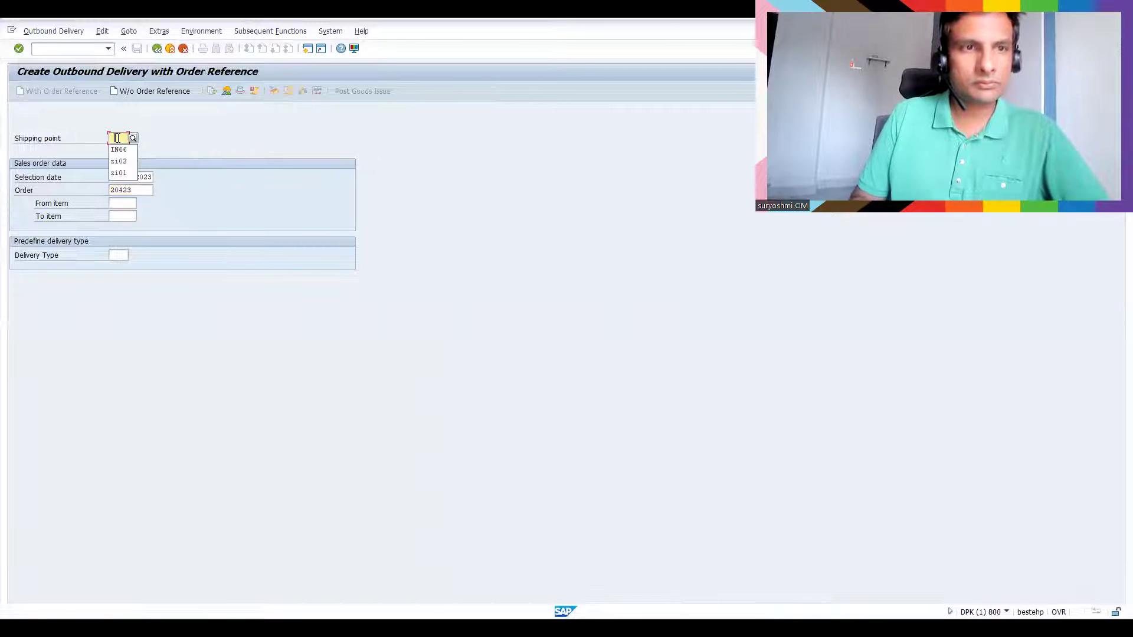
left_click(119, 150)
key("Return")
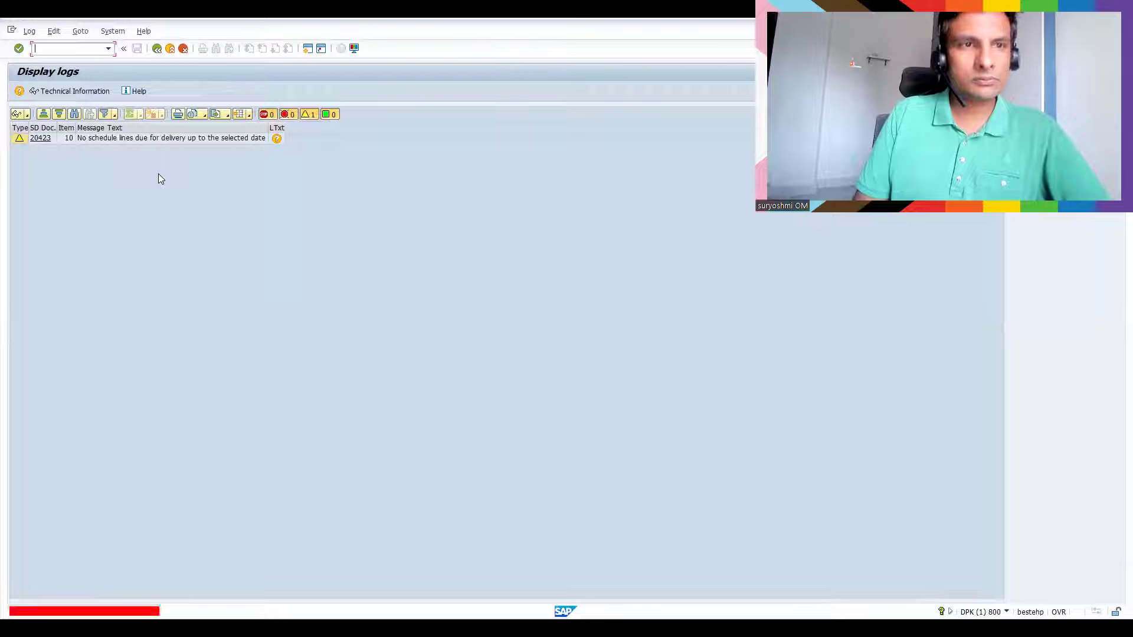
Step: Return to the delivery's initial screen and create the delivery with selection date 18.10.2023
left_click(156, 48)
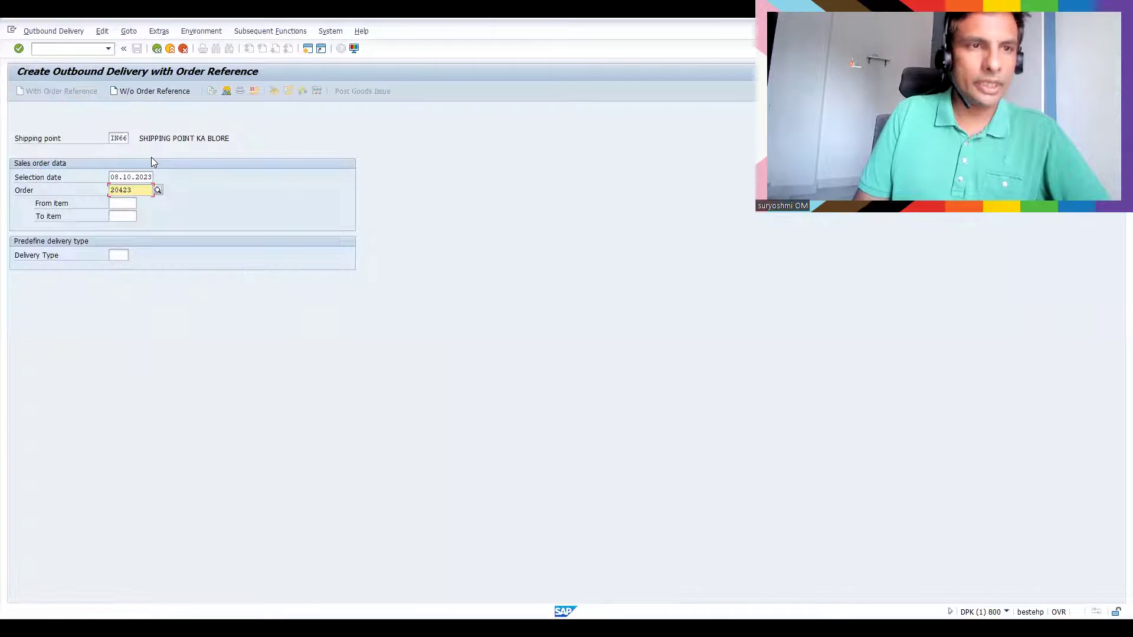
left_click(110, 177)
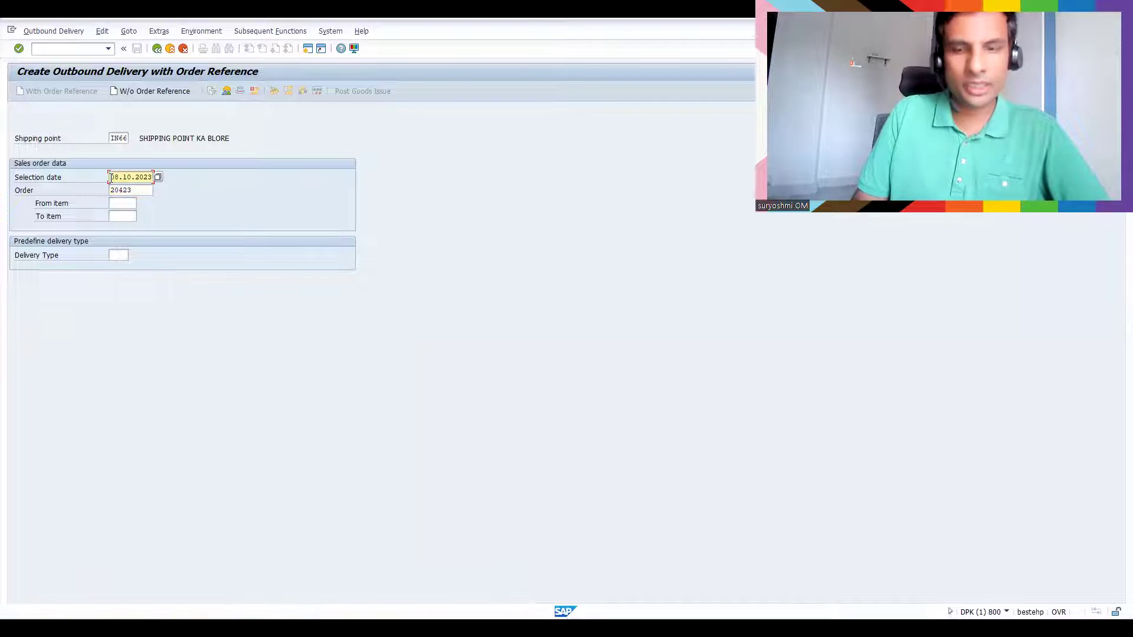
key("Return")
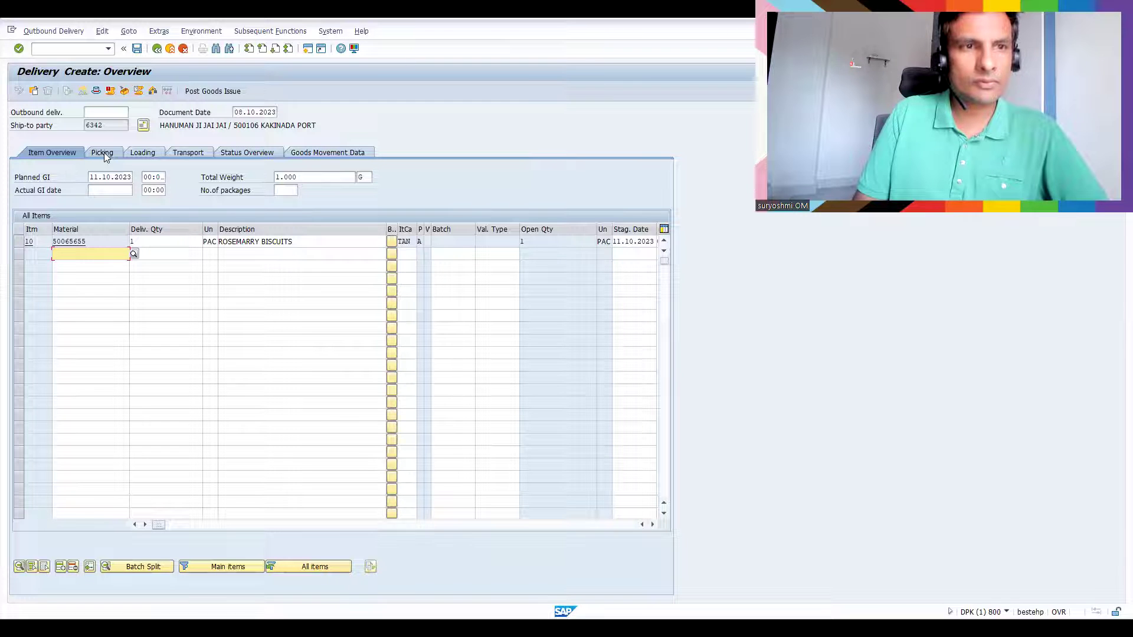
Step: Pick item 10 from storage location SALE with delivery and picked quantities of 1, and post the goods issue
left_click(247, 245)
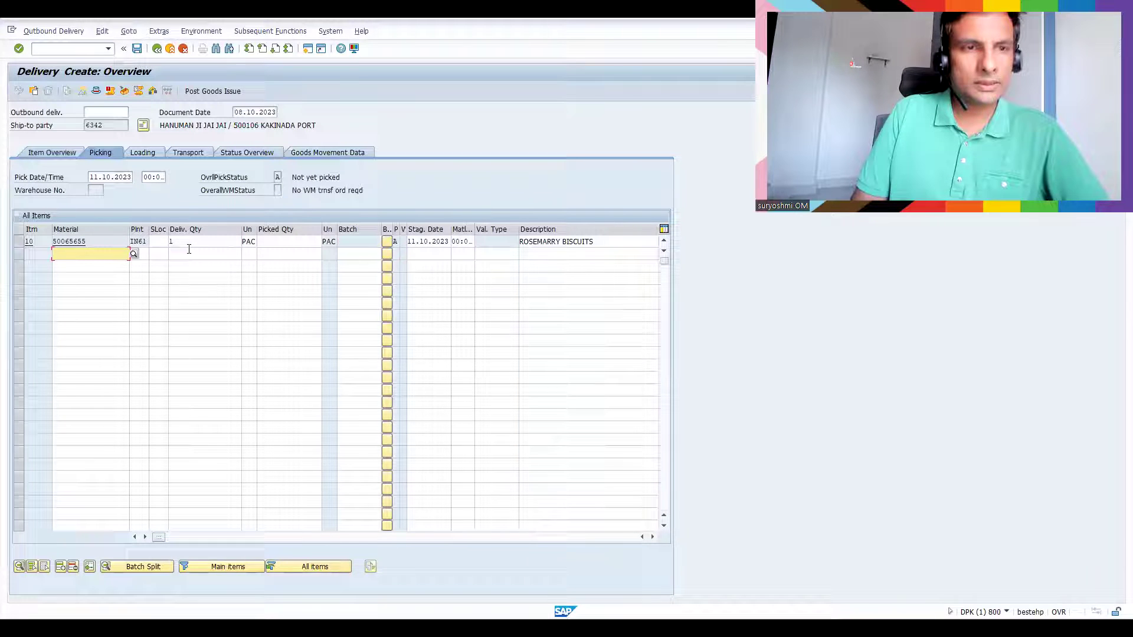
left_click(154, 241)
type("sale")
key("Tab")
type("1")
key("Tab")
type("1")
key("Return")
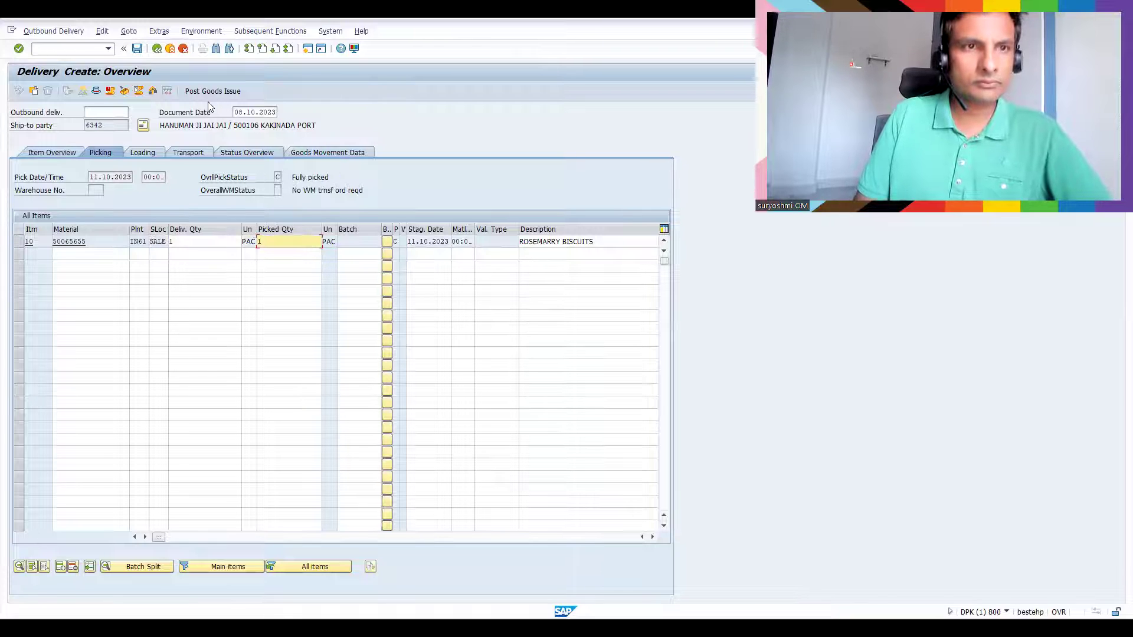
left_click(203, 97)
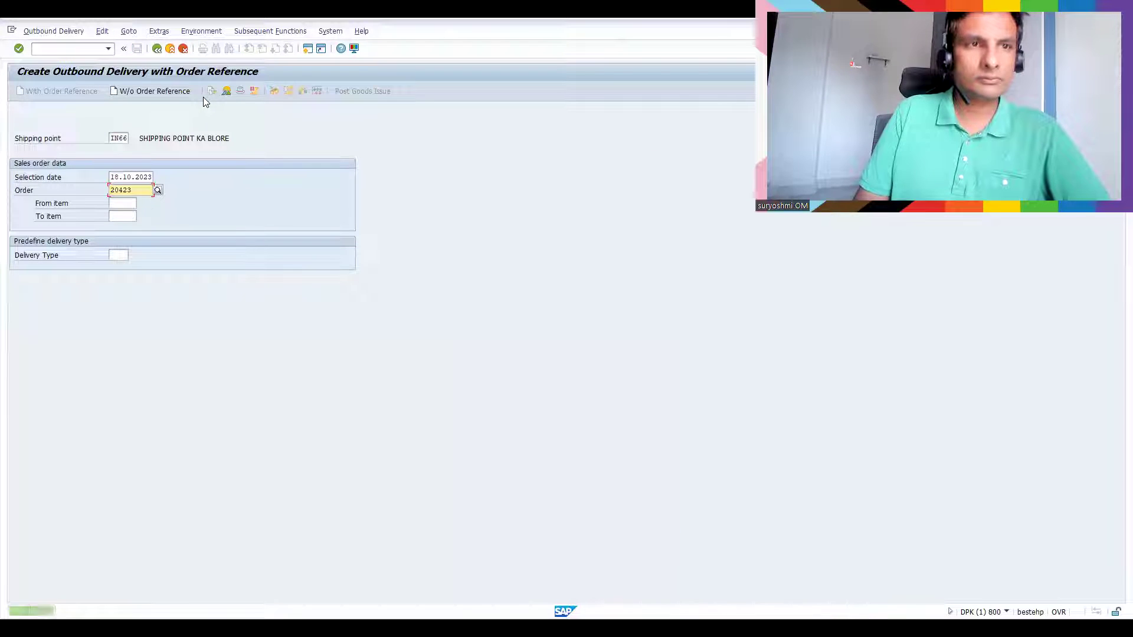
Step: Create and save the F2 invoice for the new delivery in transaction VF01
type("/nvf01")
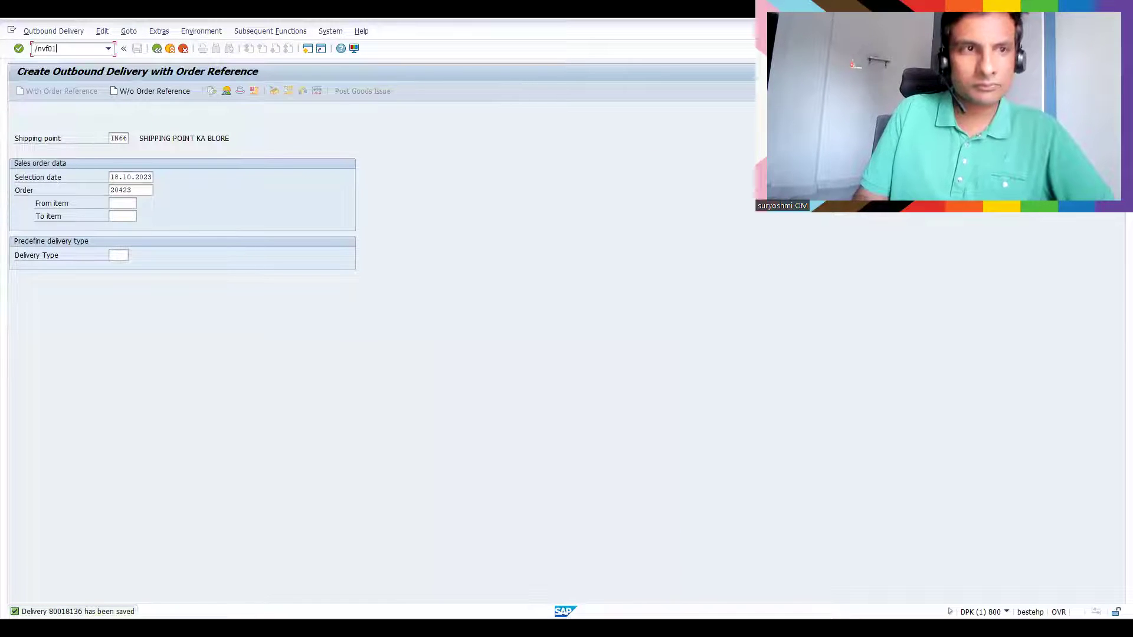
key("Return")
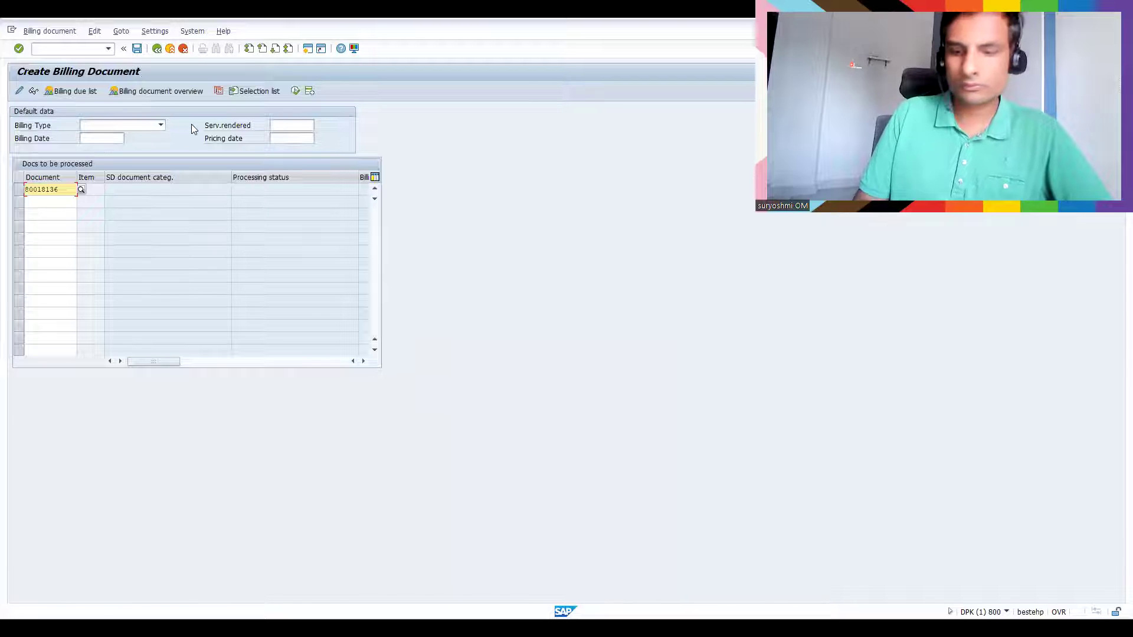
key("Return")
key("ctrl+s")
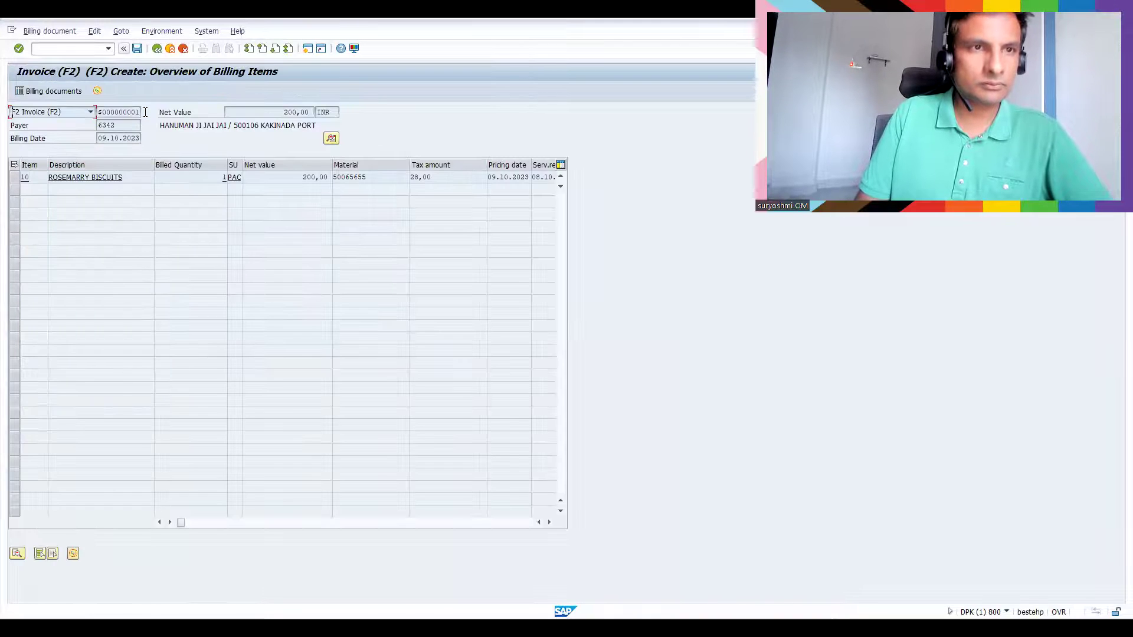
Step: Release the saved invoice to accounting in transaction VF02 and display its accounting document
key("ctrl+slash")
type("/nvf02")
key("Return")
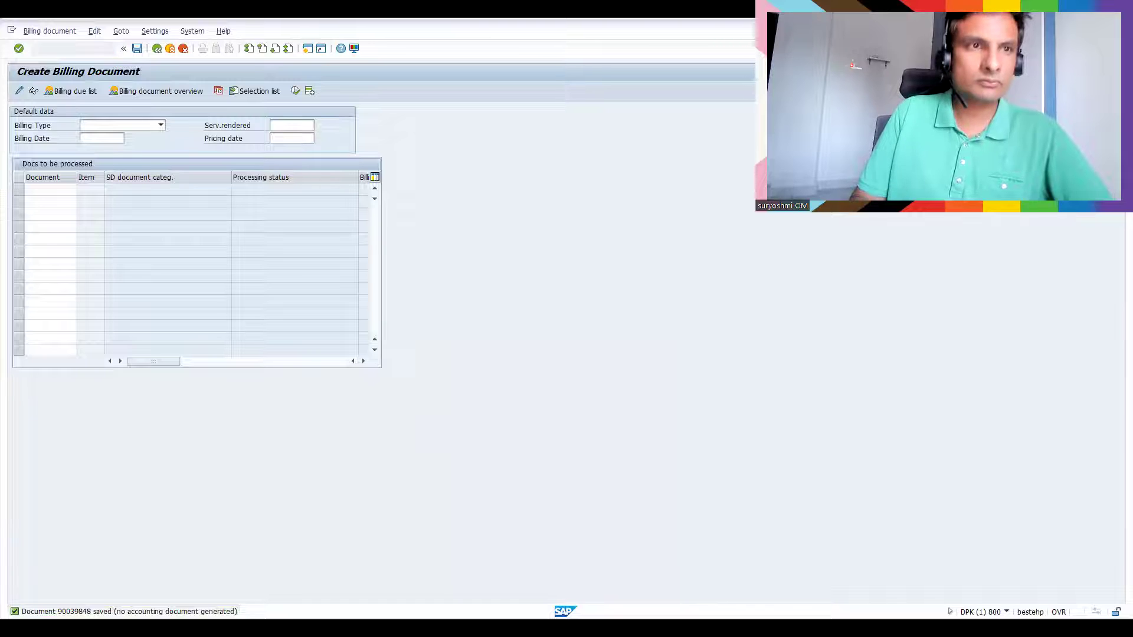
left_click(210, 94)
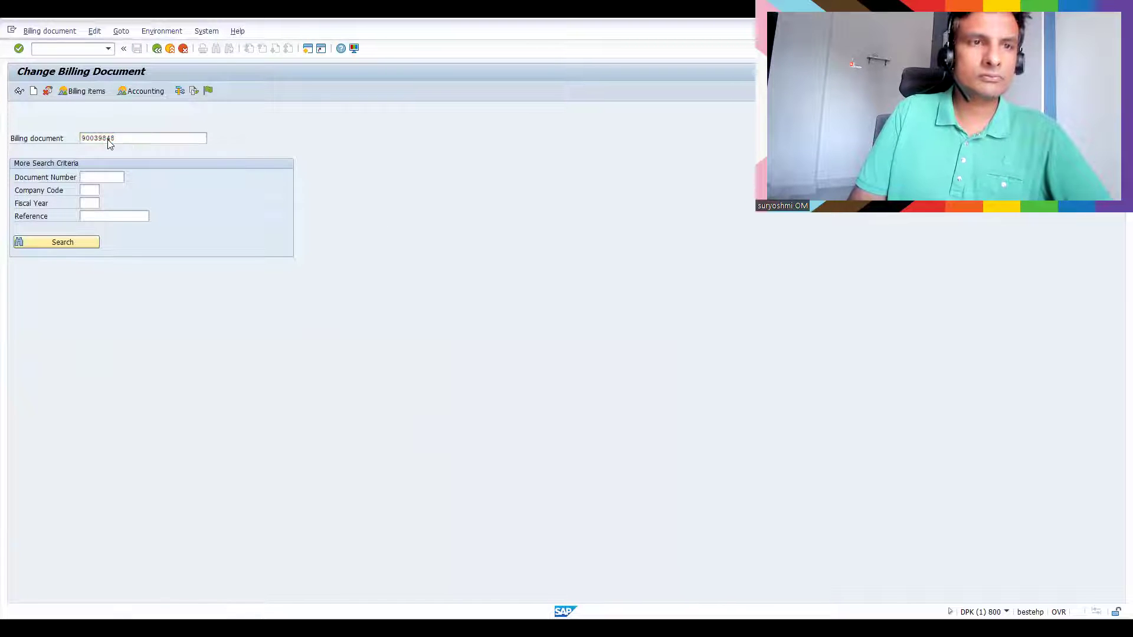
left_click(132, 98)
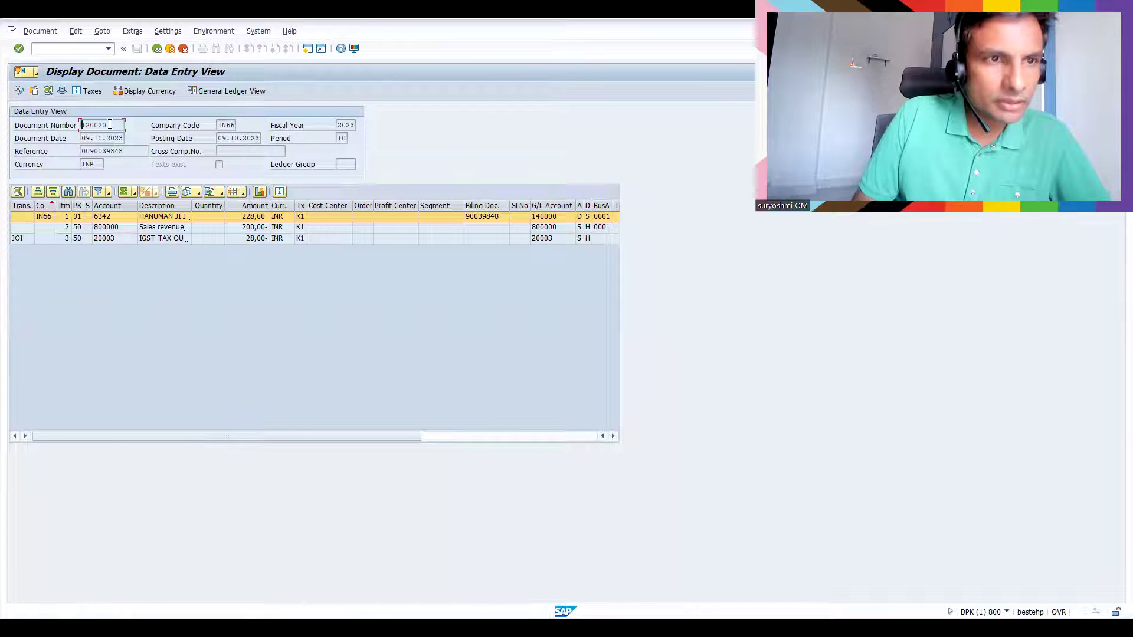
Step: Examine the accounting document's reference and document number, and return to the billing document's change screen
double_click(126, 152)
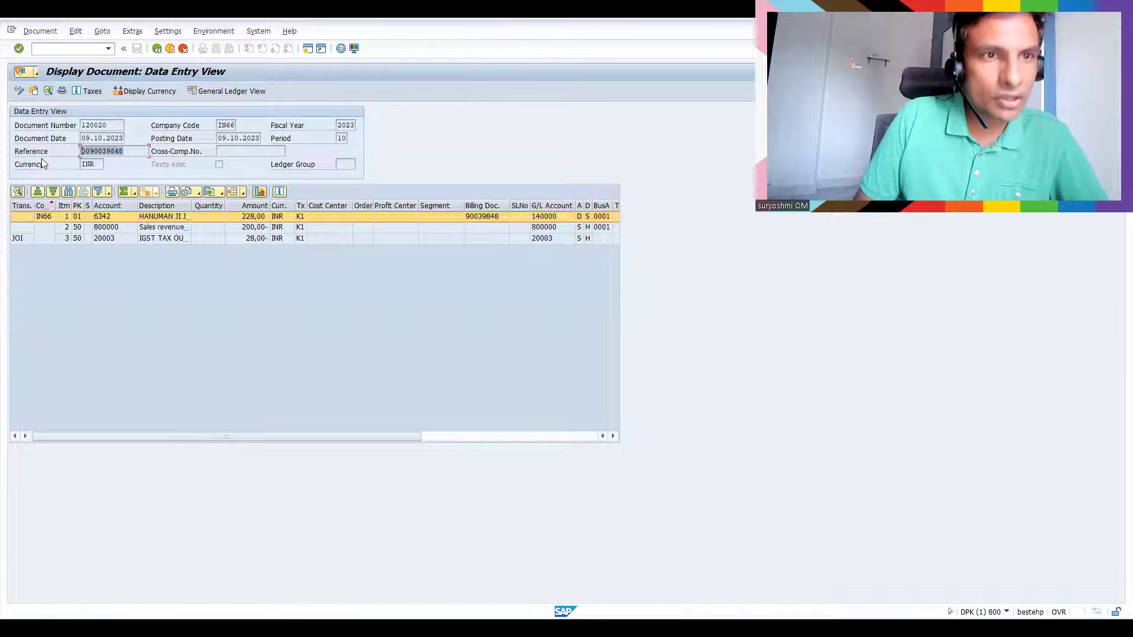
double_click(111, 125)
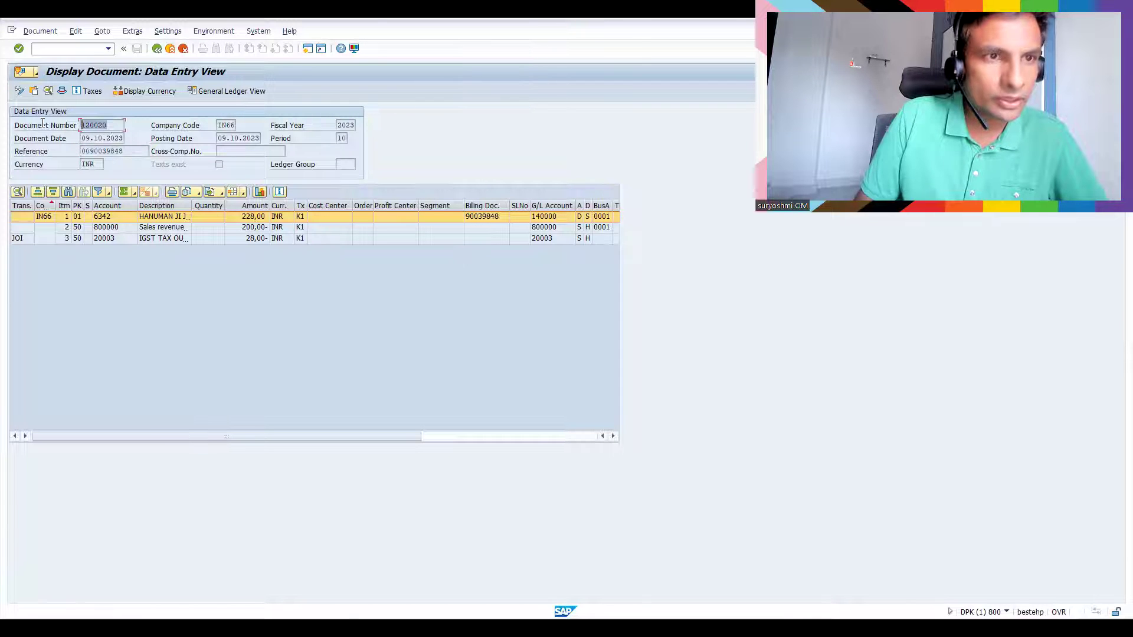
left_click(44, 126)
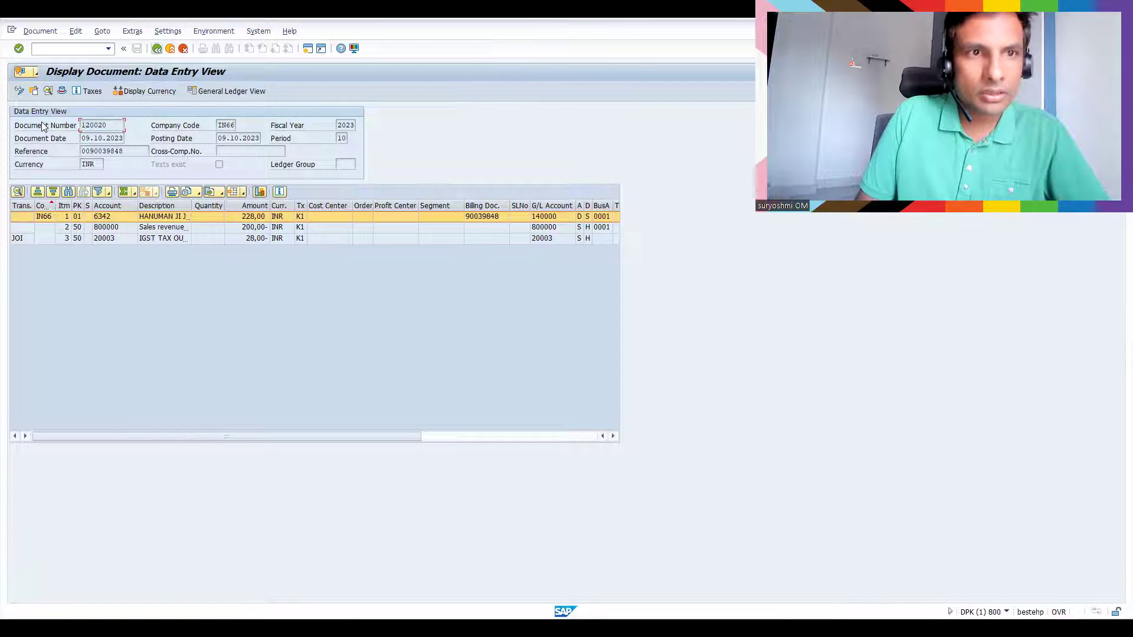
key("F3")
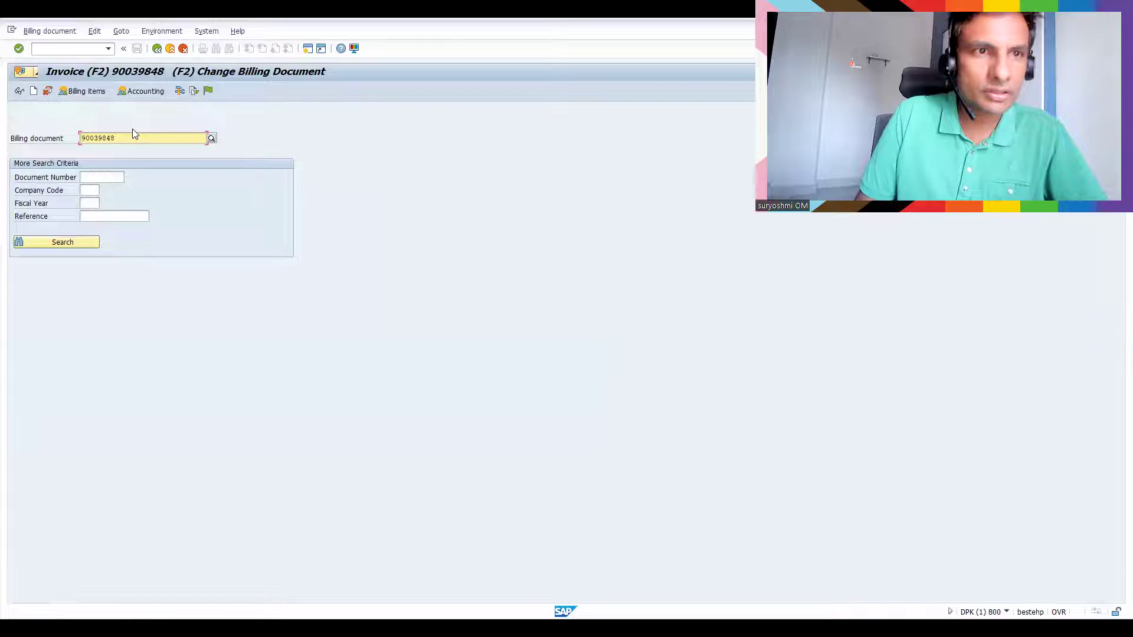
Step: Open transaction SE16N and load the accounting document header table BKPF
left_click(65, 49)
type("/nse16n")
key("Return")
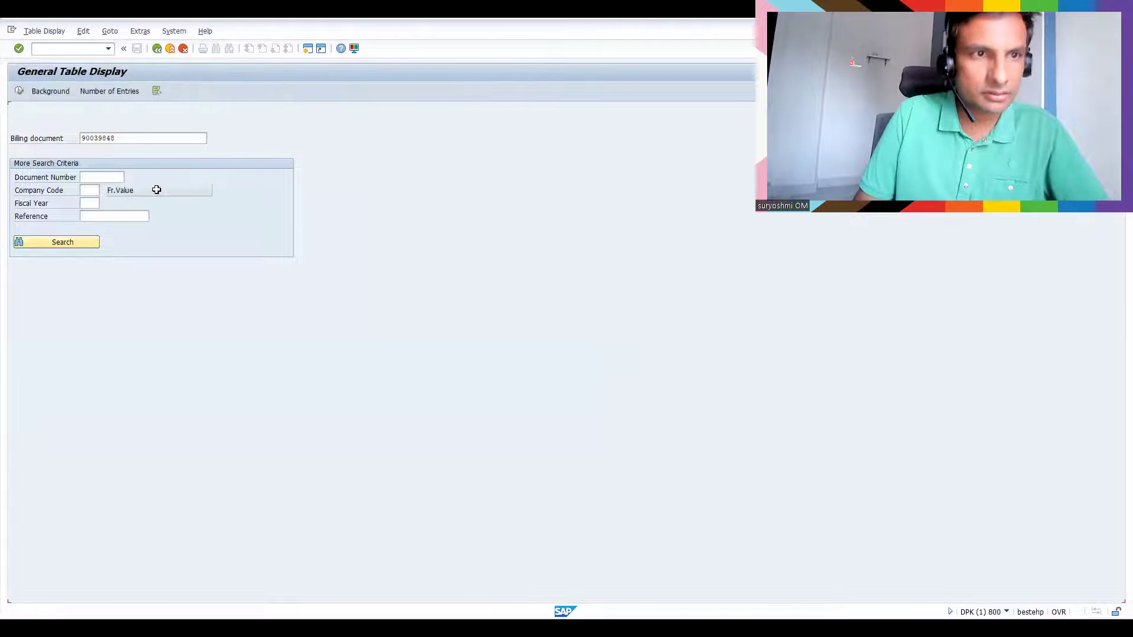
type("bkpf")
key("Return")
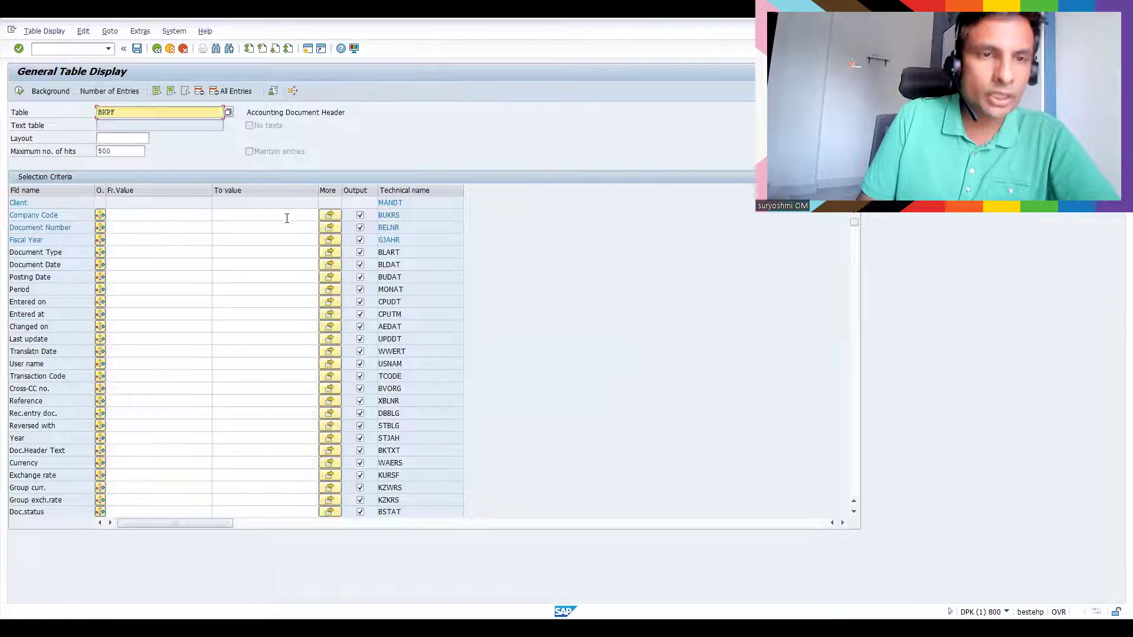
Step: Retrieve the BKPF entry for company code IN66 and the invoice's accounting document number
left_click(191, 214)
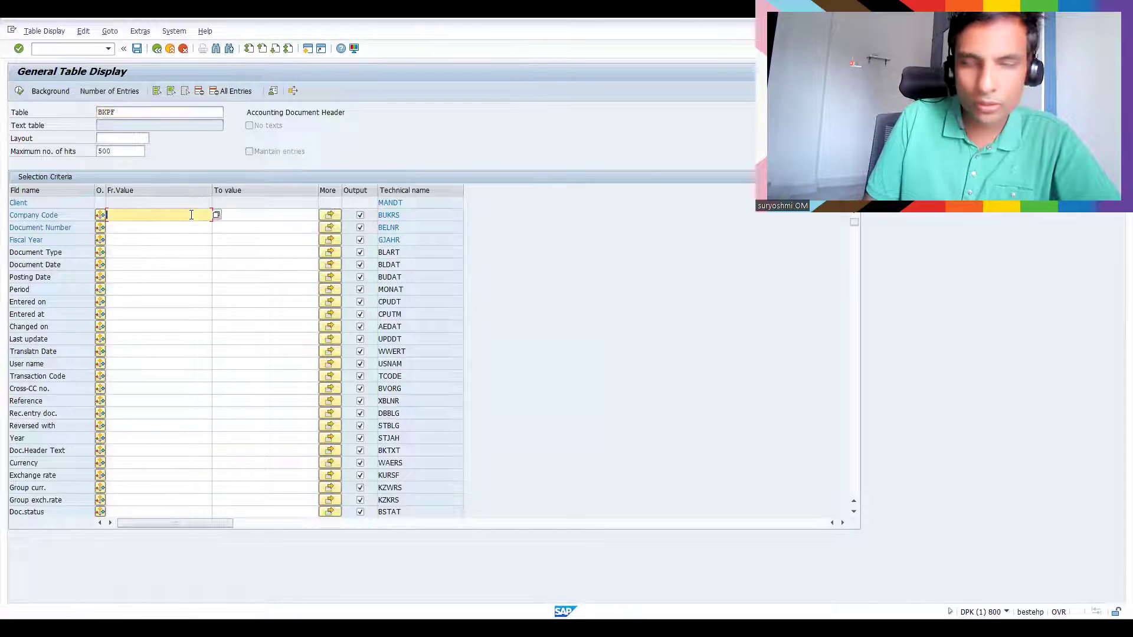
type("in66")
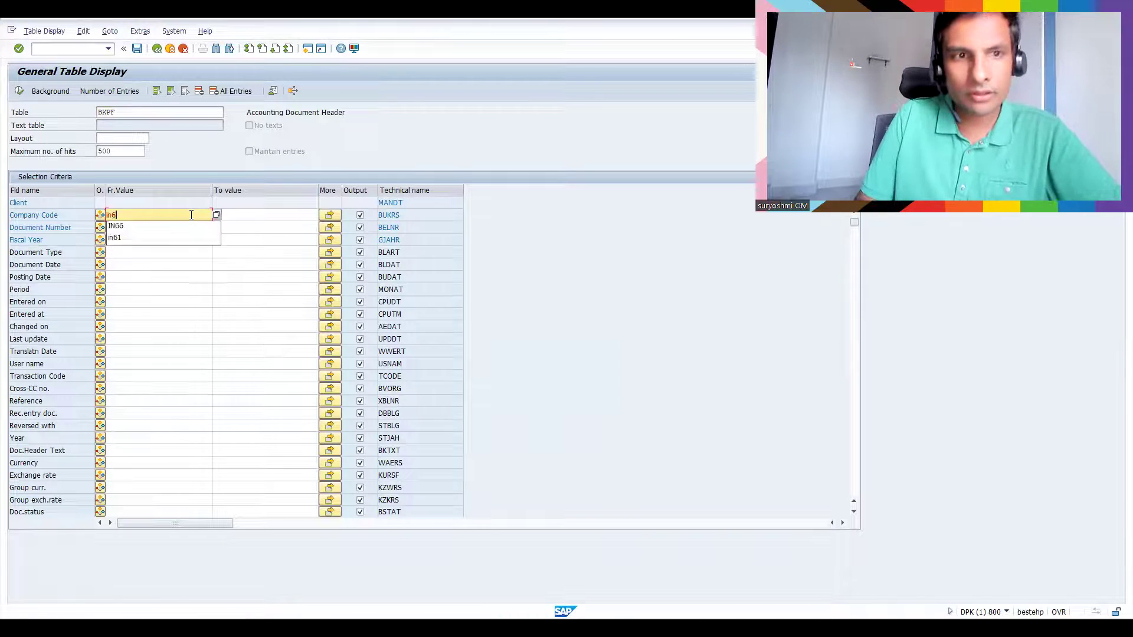
left_click(135, 227)
left_click(135, 228)
type("120020")
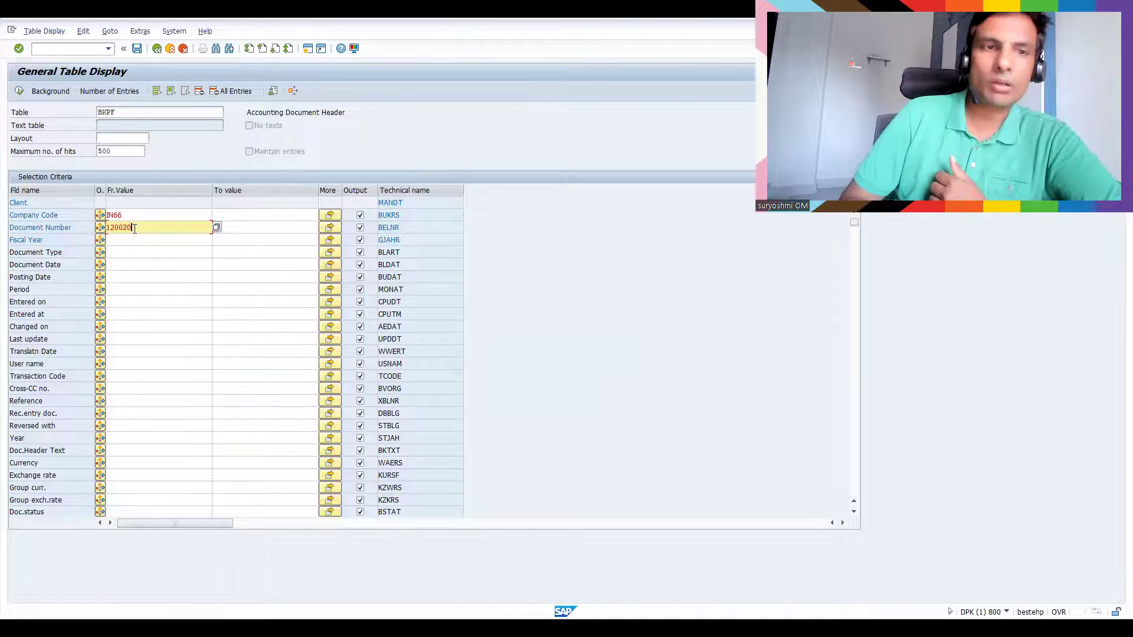
left_click(141, 238)
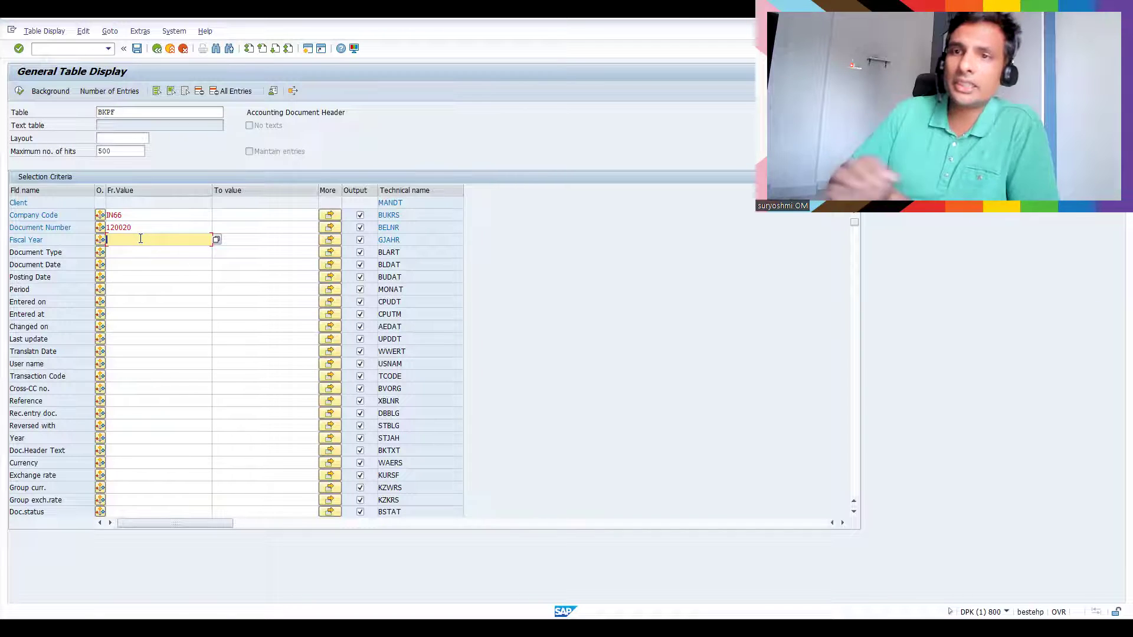
left_click(129, 273)
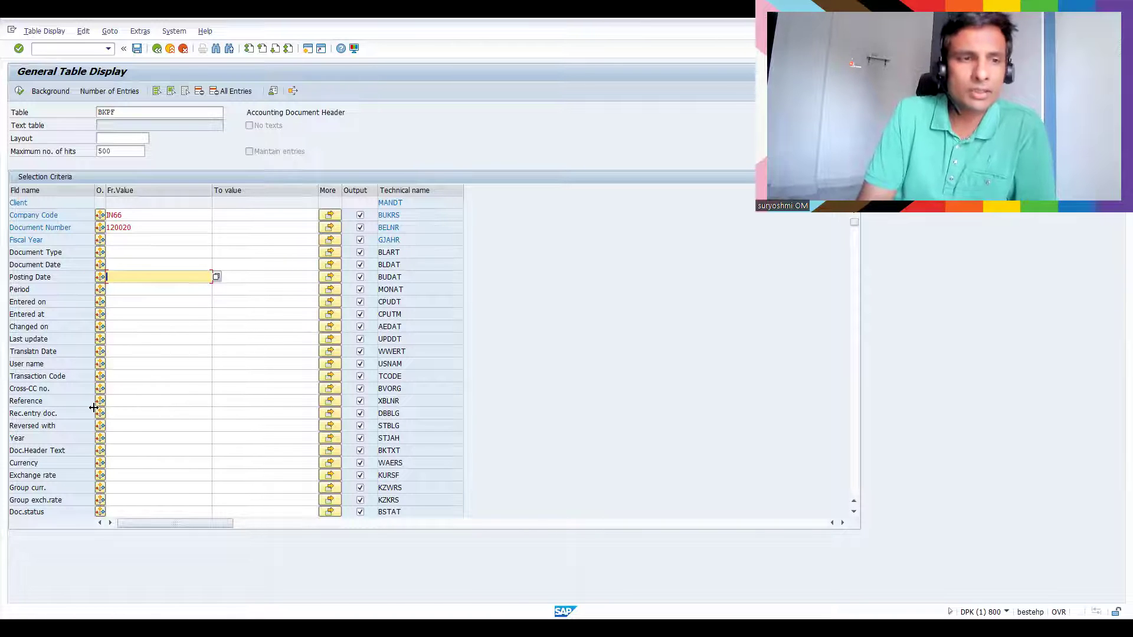
left_click(119, 438)
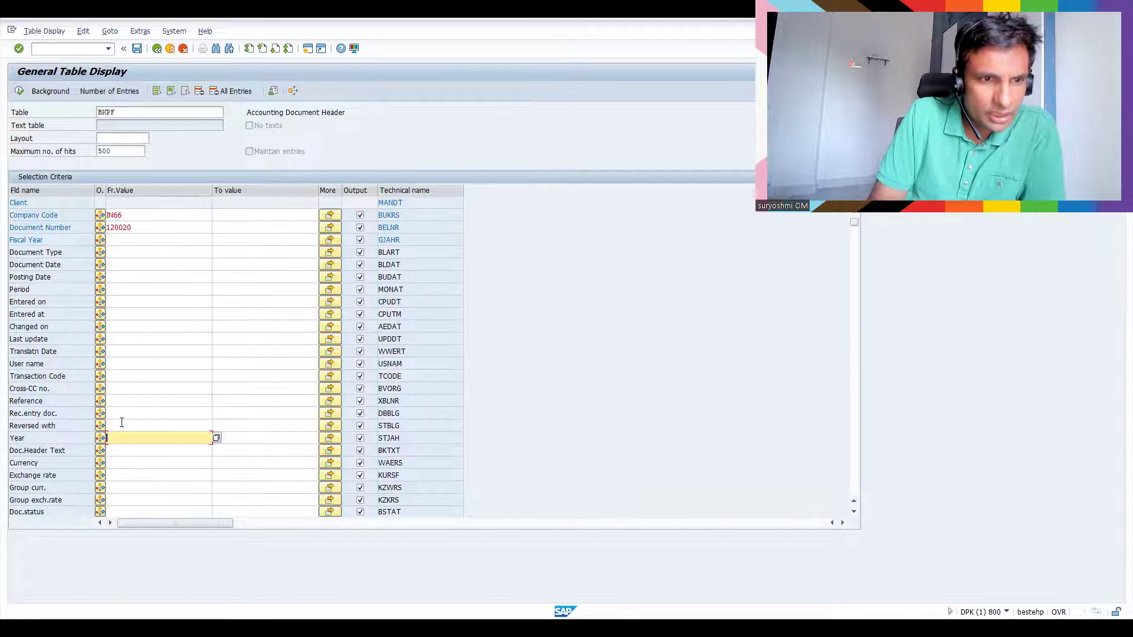
left_click(160, 400)
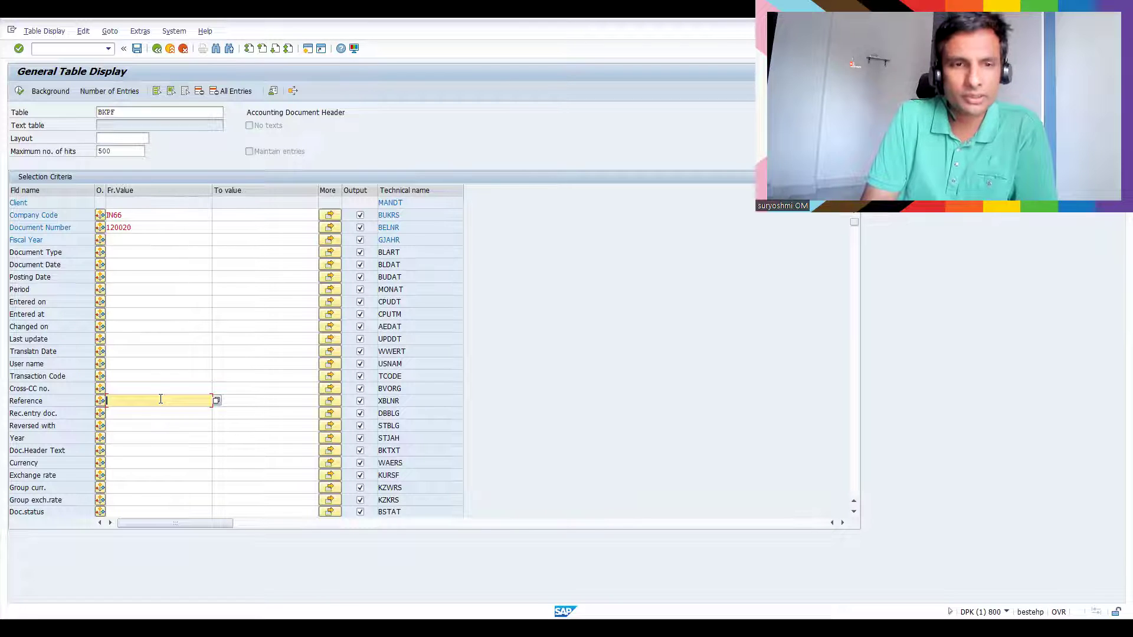
left_click(20, 90)
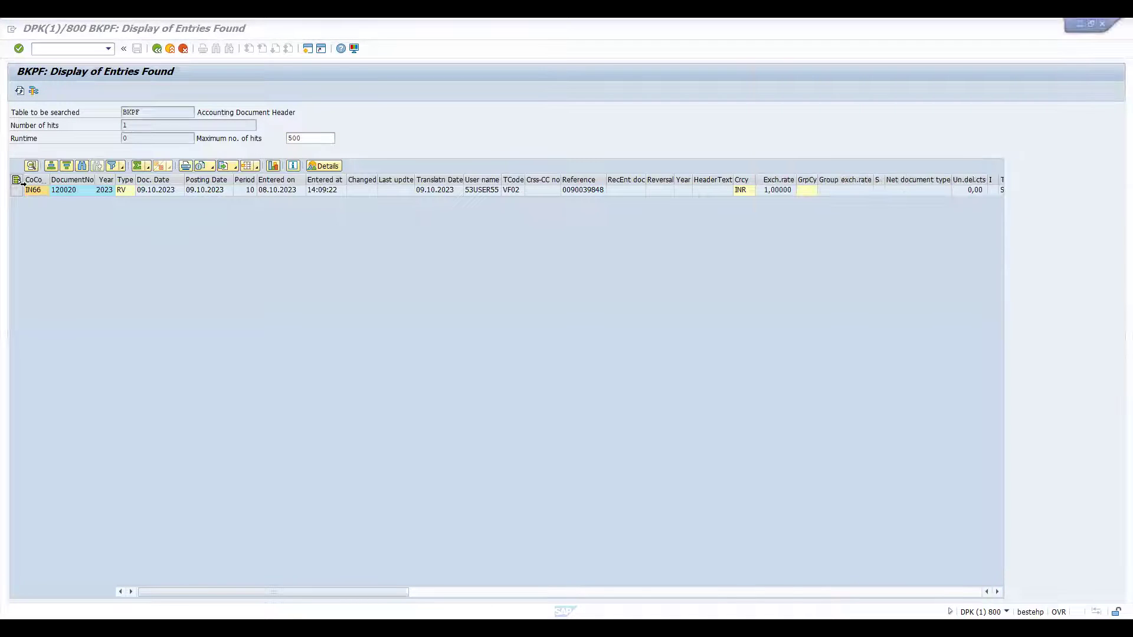
Step: Examine the BKPF entry's document type, dates, transaction code, reference and reference key, and return to the selection screen
left_click(69, 199)
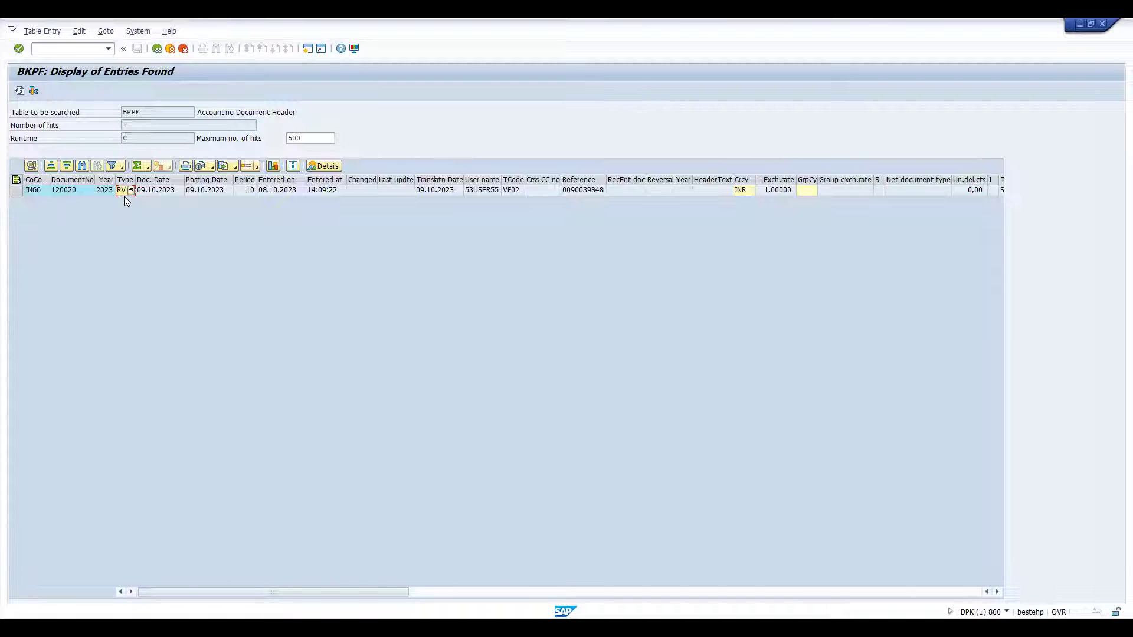
left_click(177, 189)
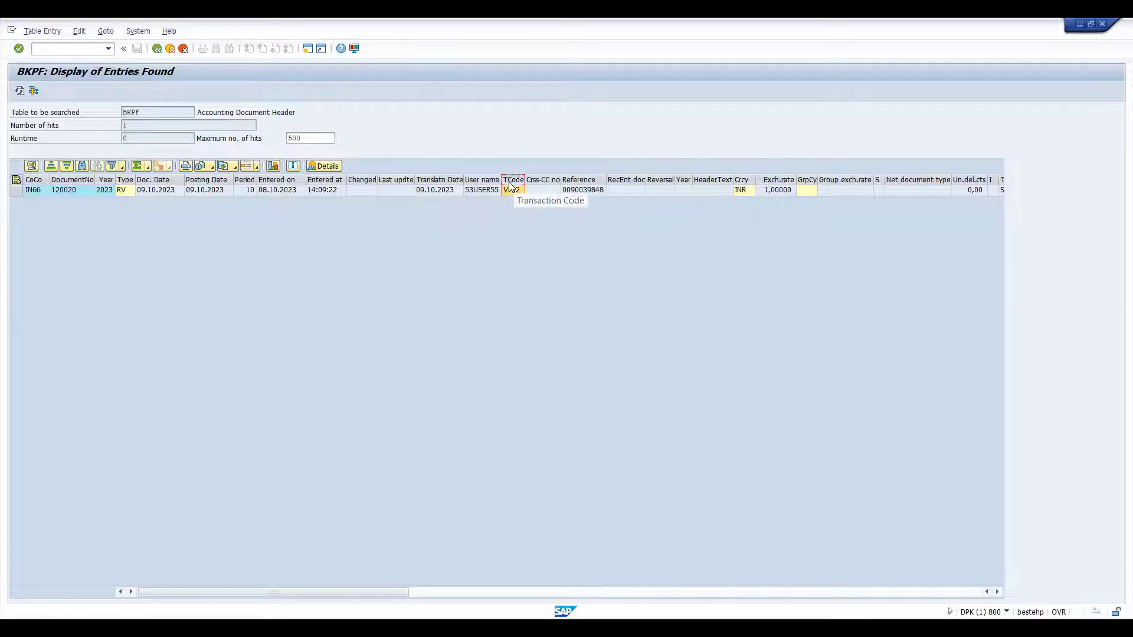
left_click(583, 190)
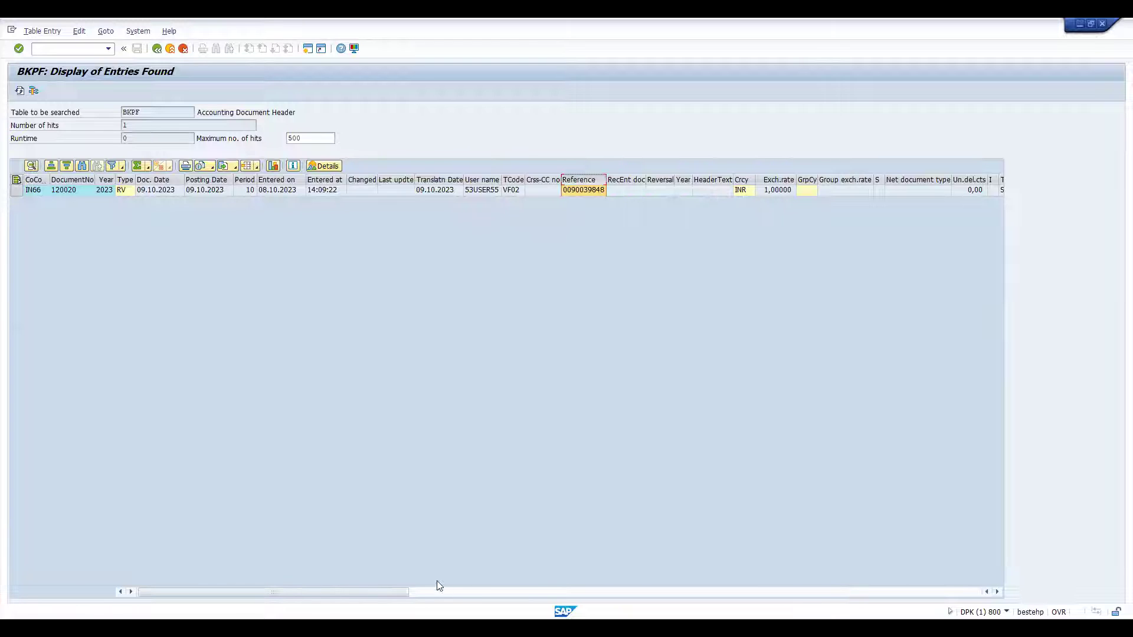
left_click(455, 592)
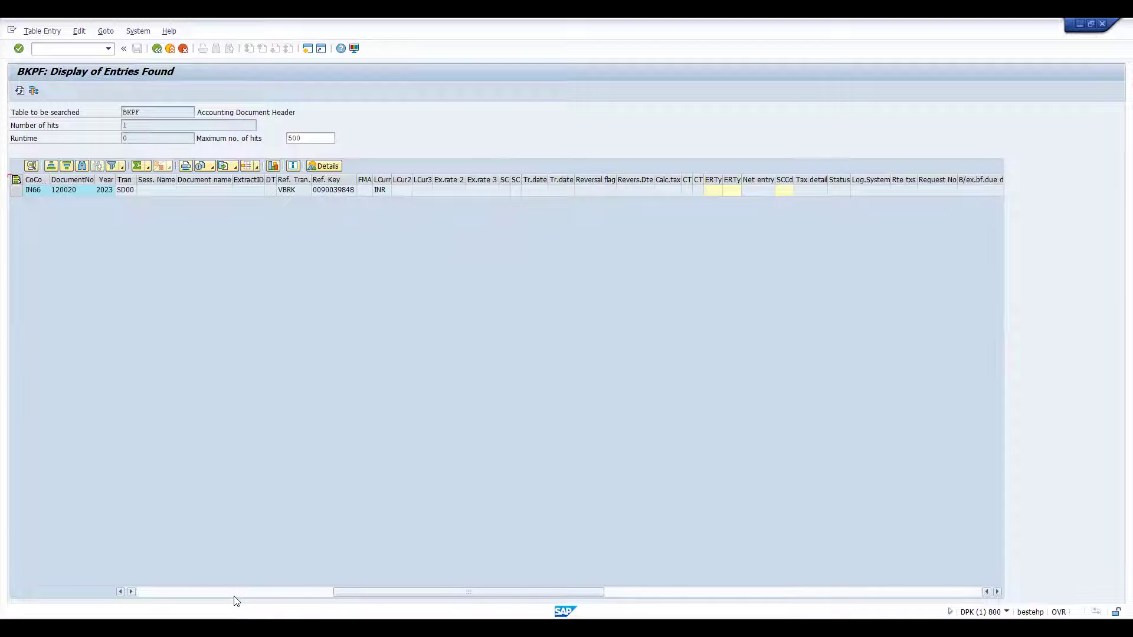
left_click(189, 592)
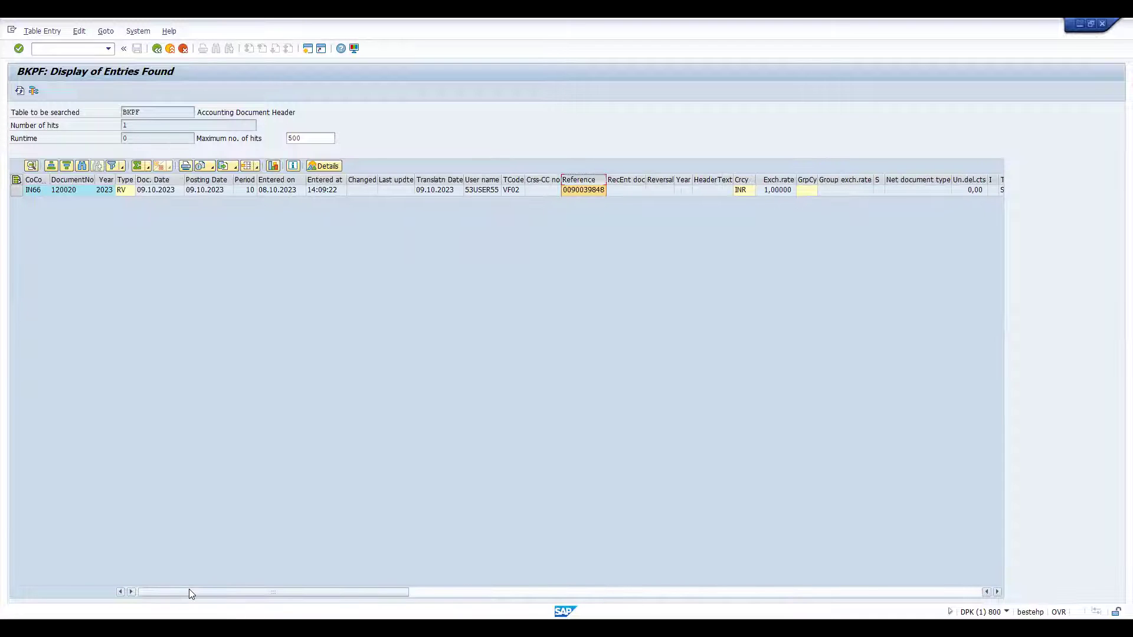
left_click(498, 596)
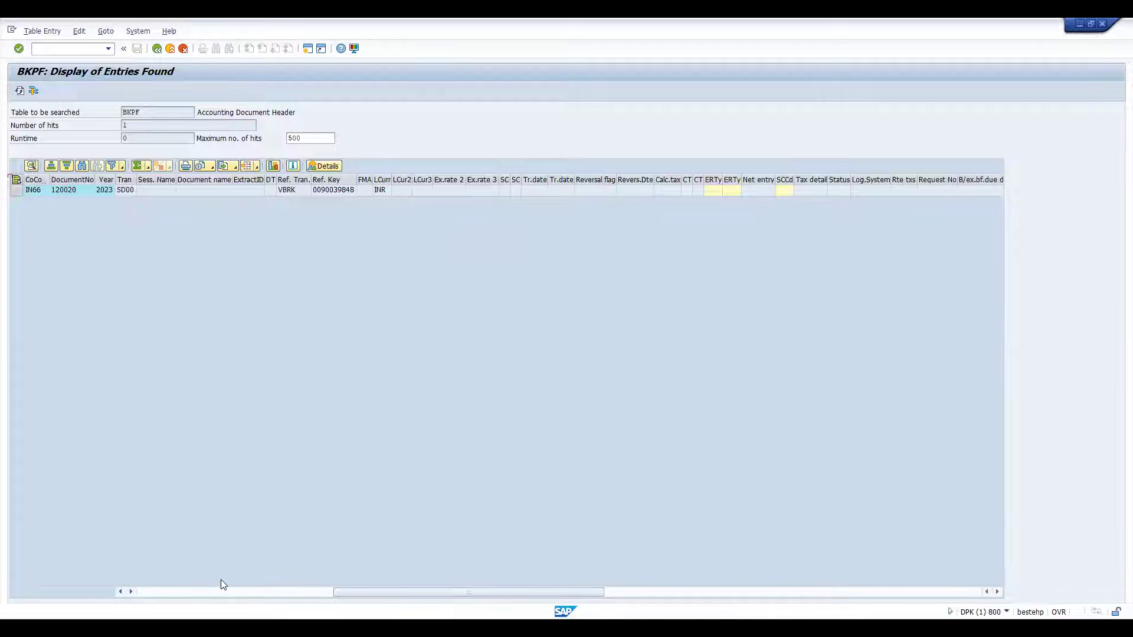
left_click(236, 592)
key("F3")
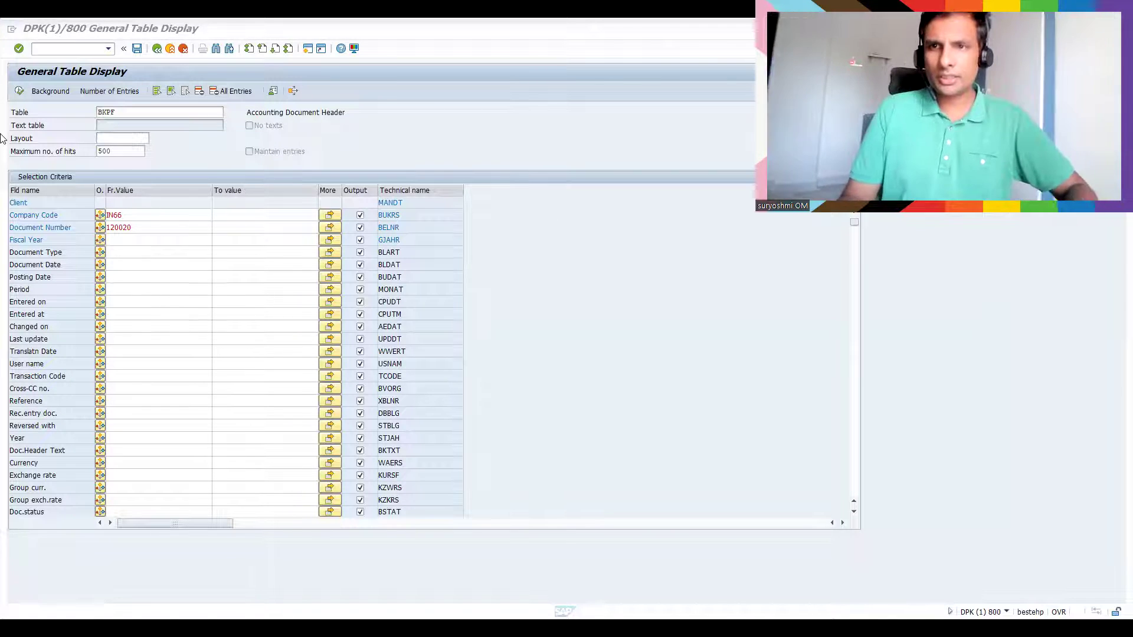
Step: Check the table list in the PowerPoint slide, and load table BSEG in SAP's general table display
left_click(137, 110)
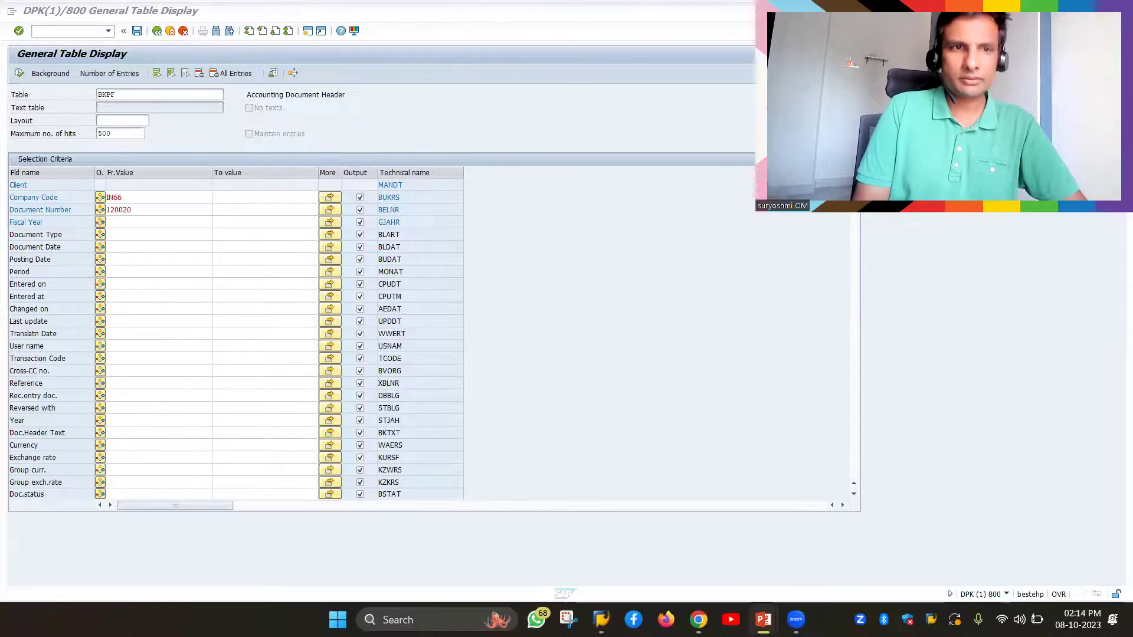
key("alt+Tab")
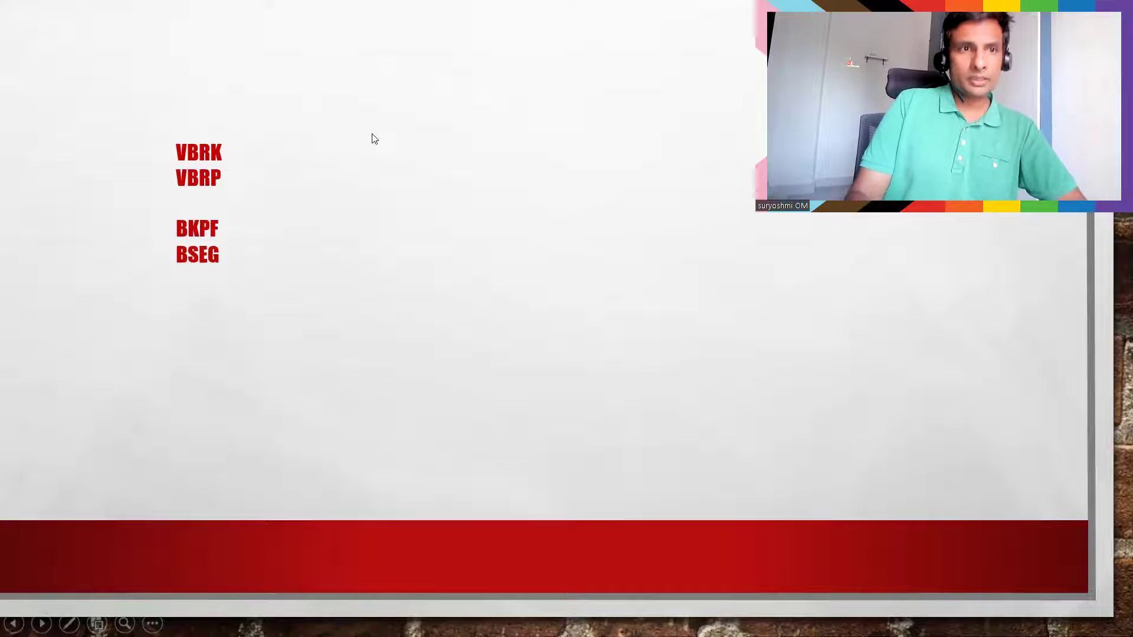
key("alt+Tab")
type("bseg")
key("Return")
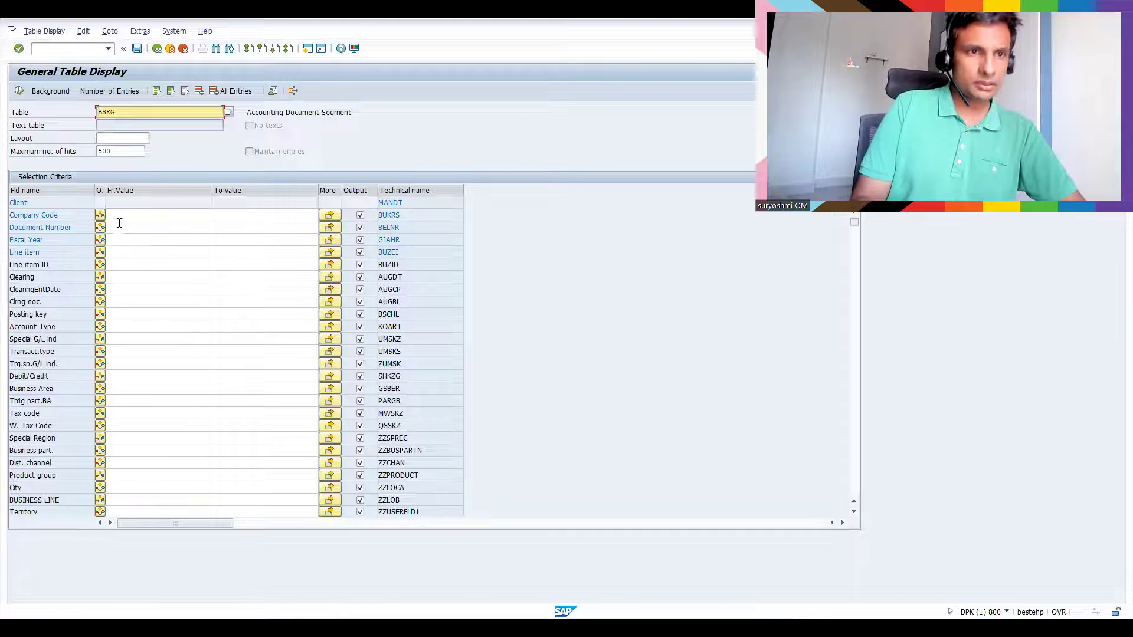
Step: Retrieve the BSEG entries for company code IN66 and the same accounting document number, and highlight the fiscal year column
left_click(119, 217)
type("IN60")
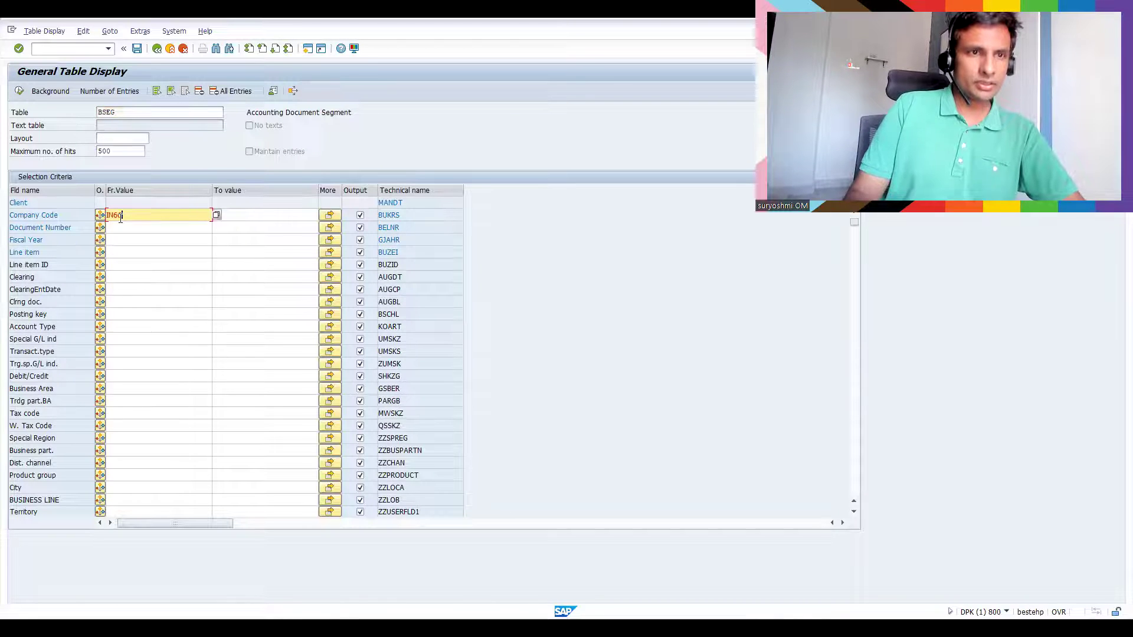
left_click(120, 225)
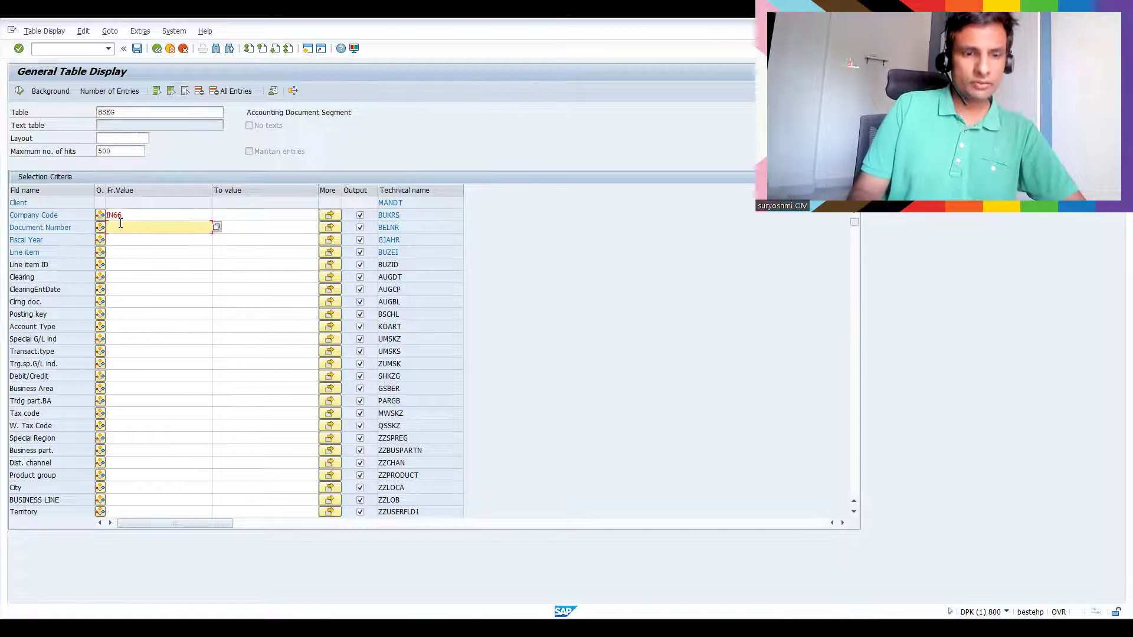
left_click(120, 250)
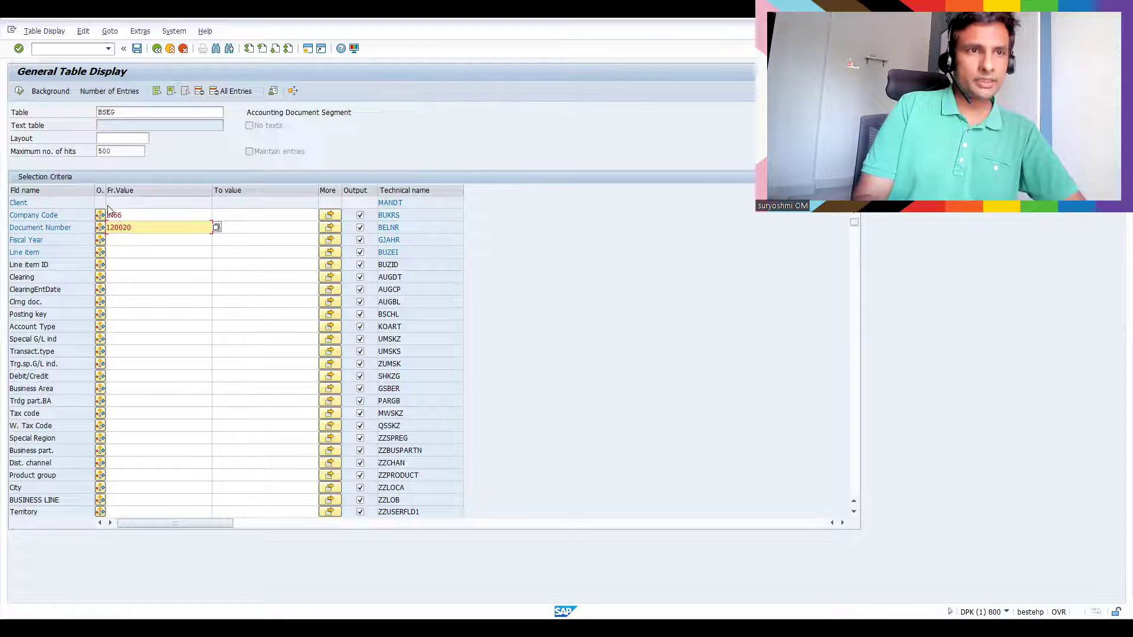
left_click(20, 91)
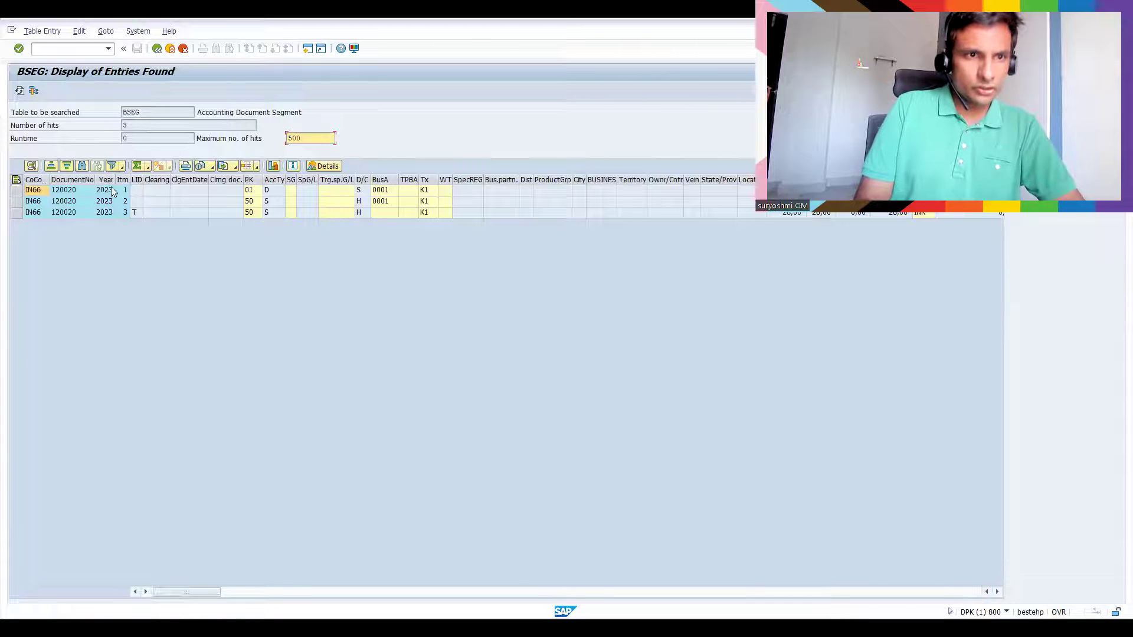
left_click(112, 183)
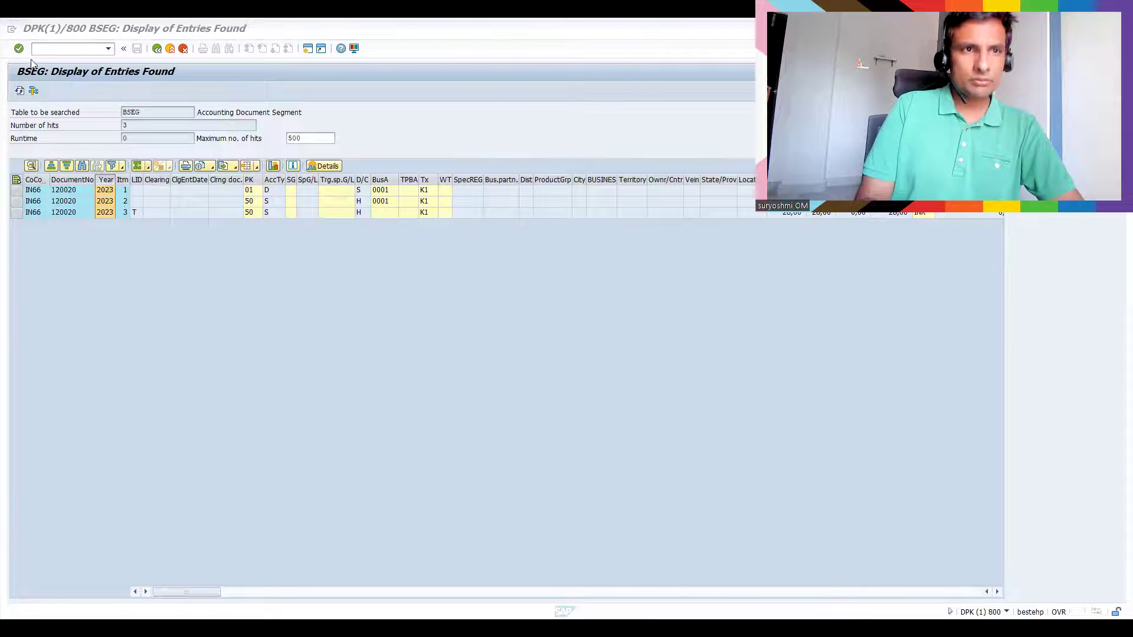
Step: Display the invoice's accounting document through transaction VF03 in a new session and compare its posting keys with the BSEG entries
left_click(47, 47)
type("/ovf03")
key("Return")
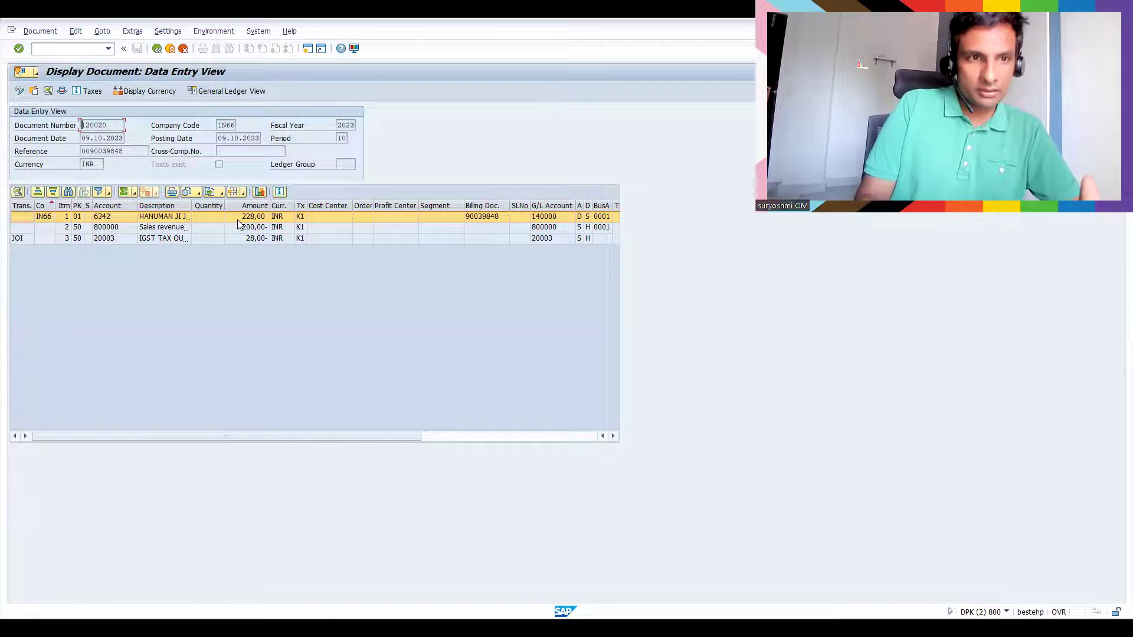
key("alt+Tab")
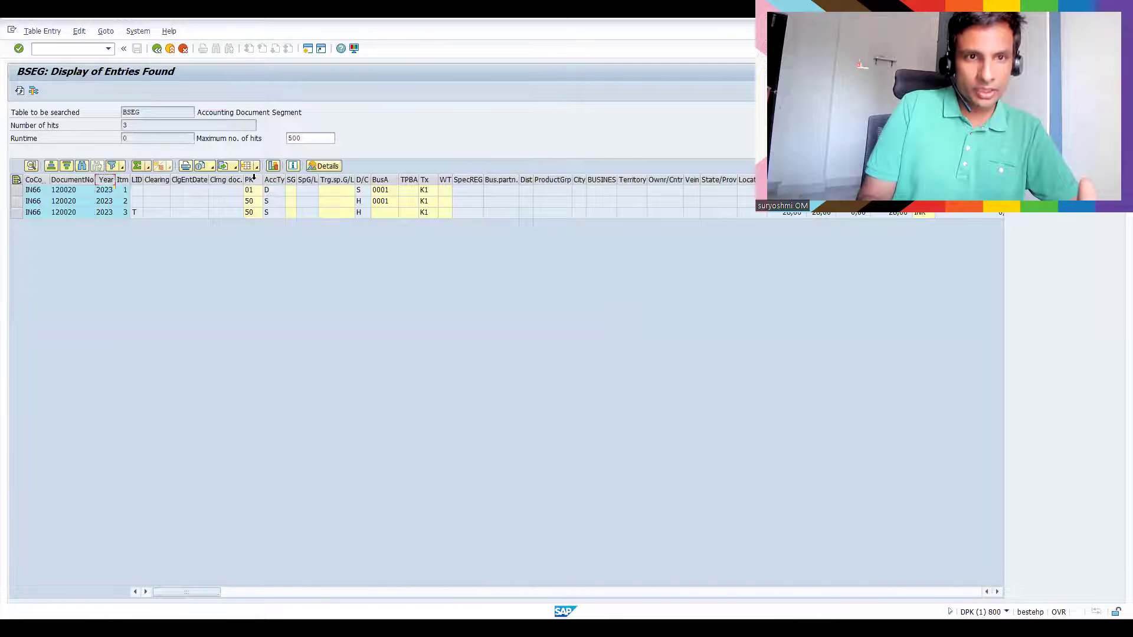
left_click(253, 179)
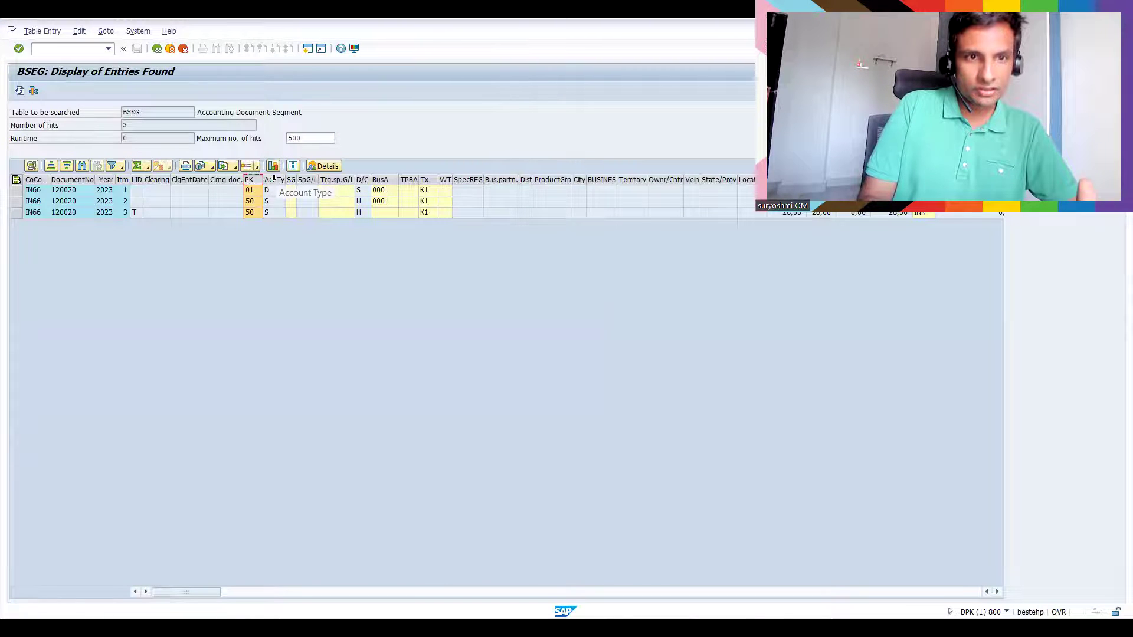
Step: Examine the account type, tax code, tax base and billing document columns of the BSEG entries, and return to the selection screen
left_click(273, 179)
left_click(279, 201)
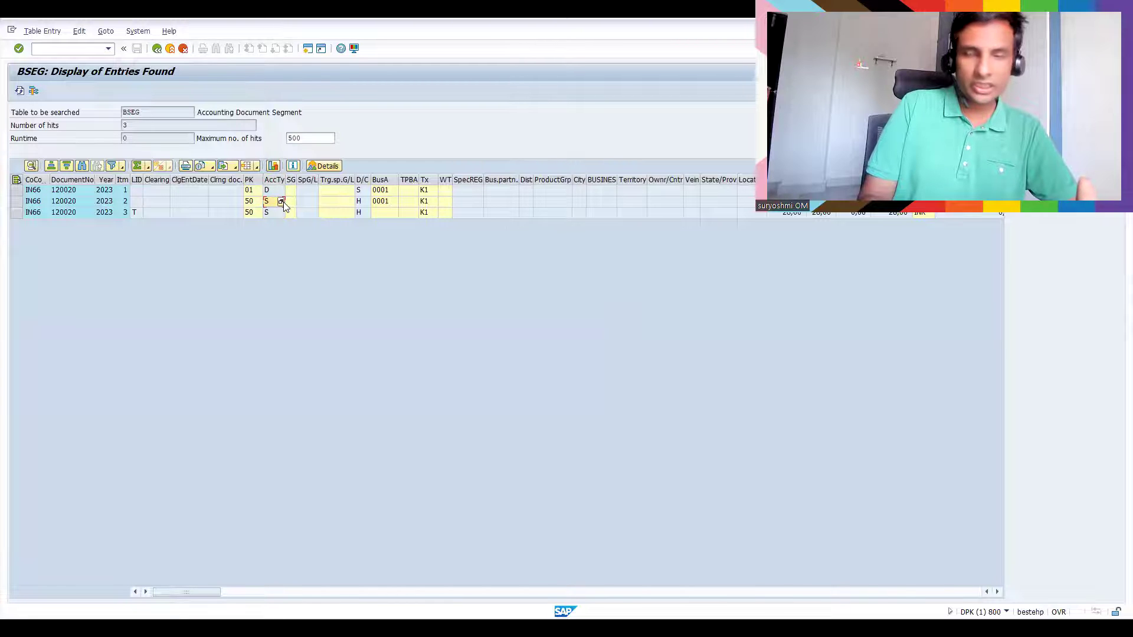
left_click(283, 202)
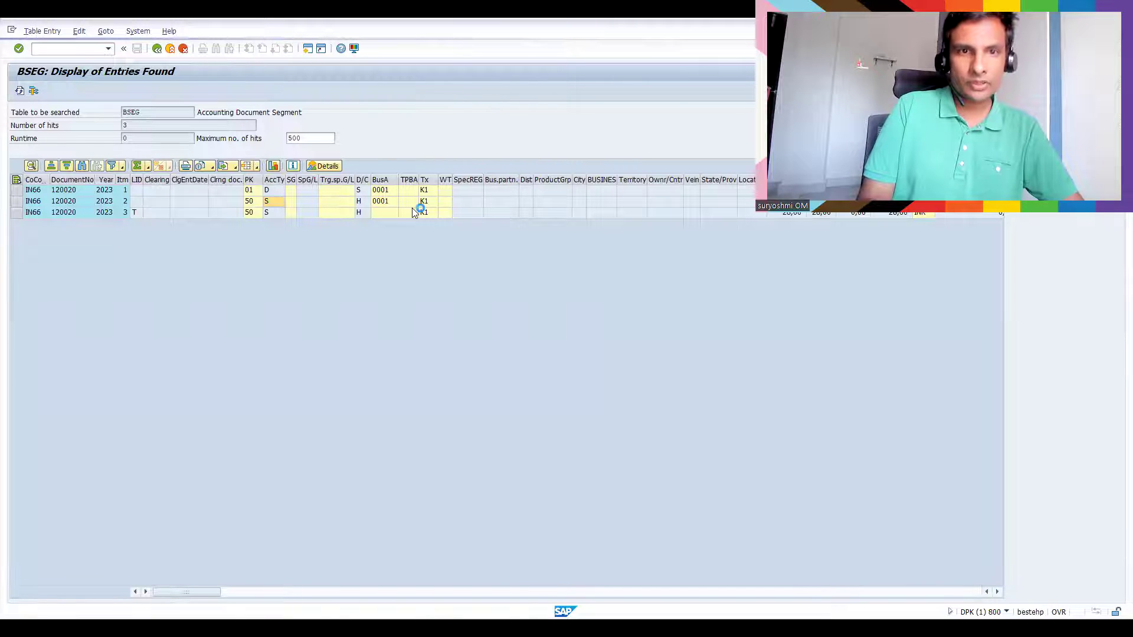
left_click(426, 180)
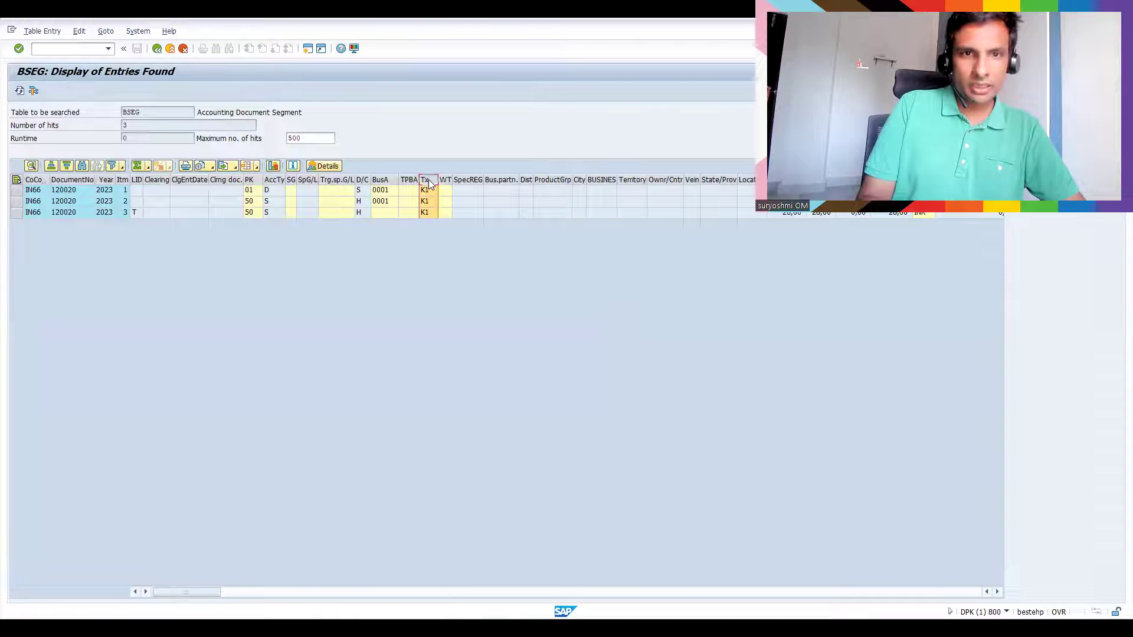
left_click(348, 591)
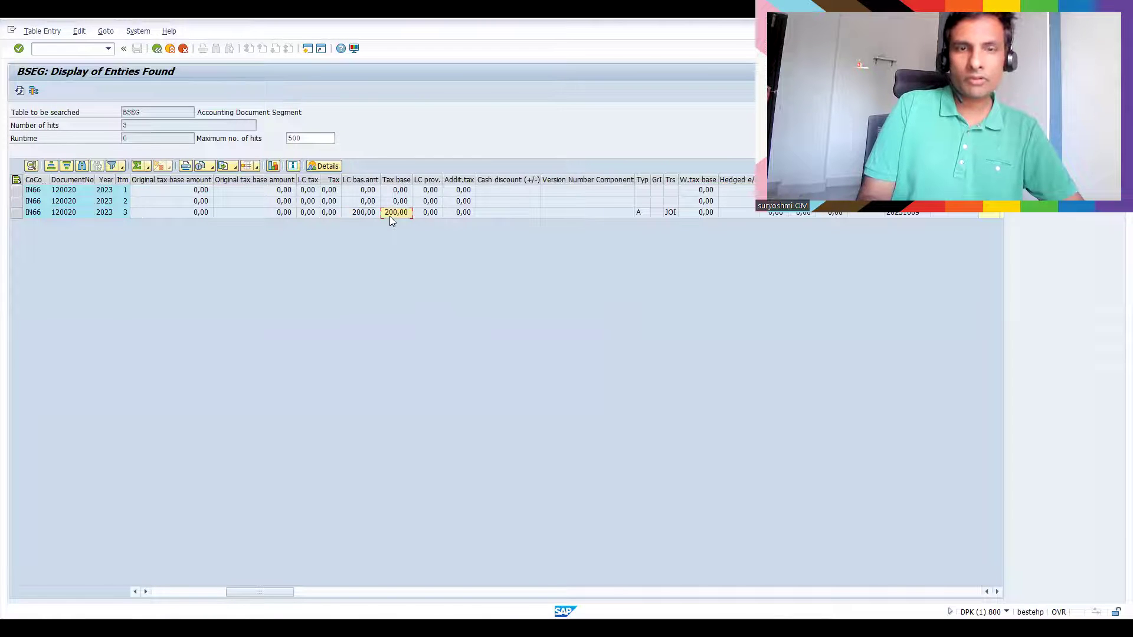
left_click(444, 592)
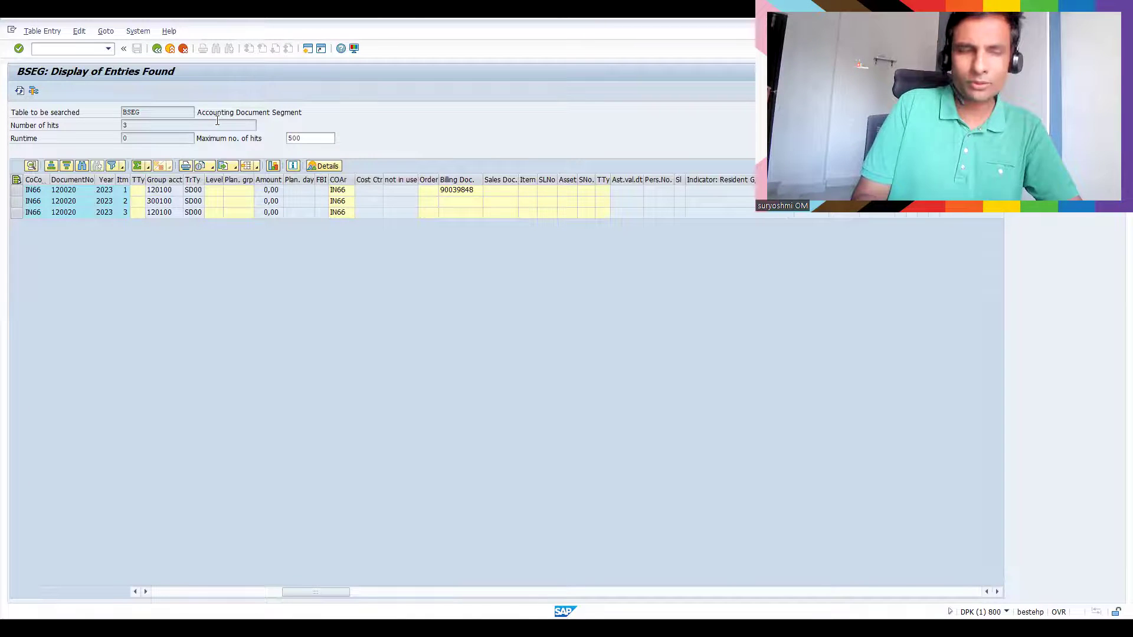
left_click(157, 49)
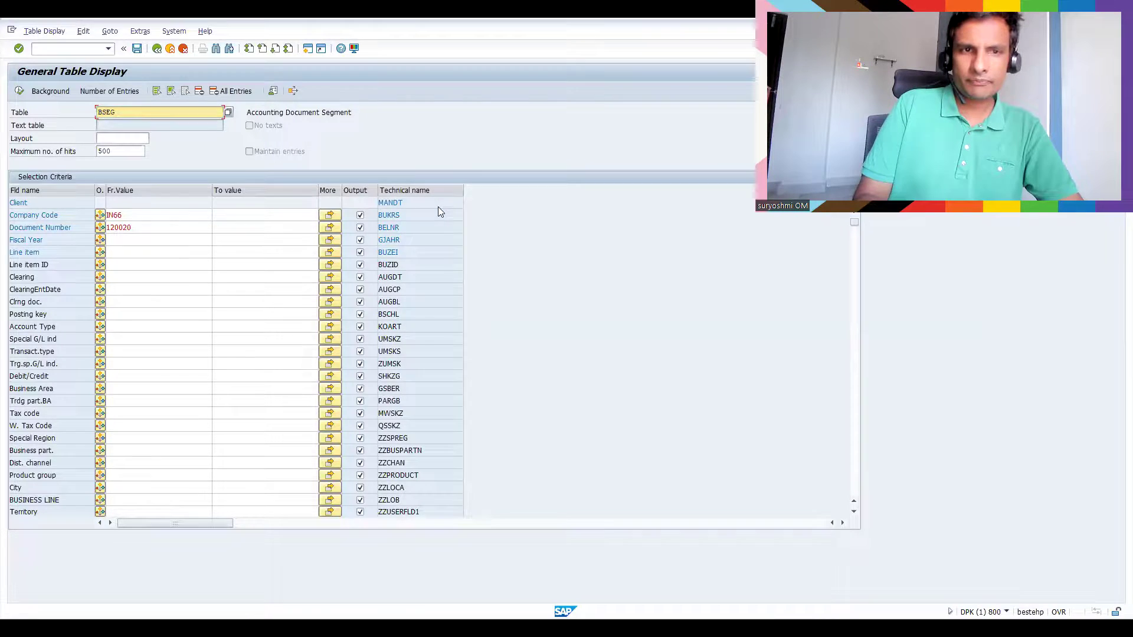
Step: Reveal BSAD in the PowerPoint slide's table list, and load table BSAD in SAP's general table display
key("alt+Tab")
left_click(320, 305)
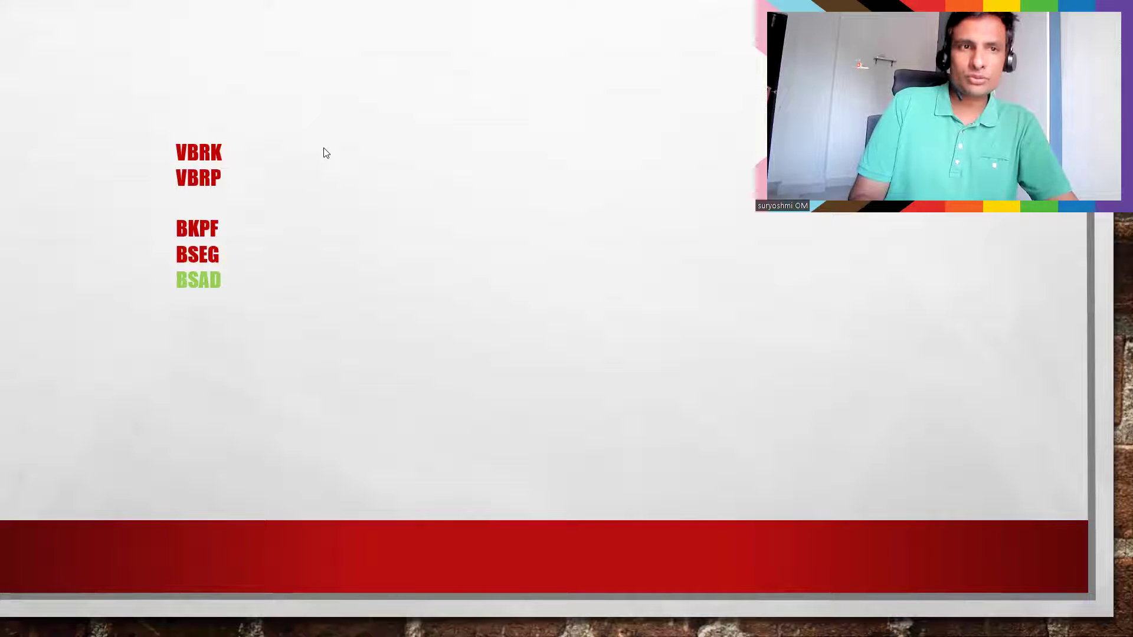
key("alt+Tab")
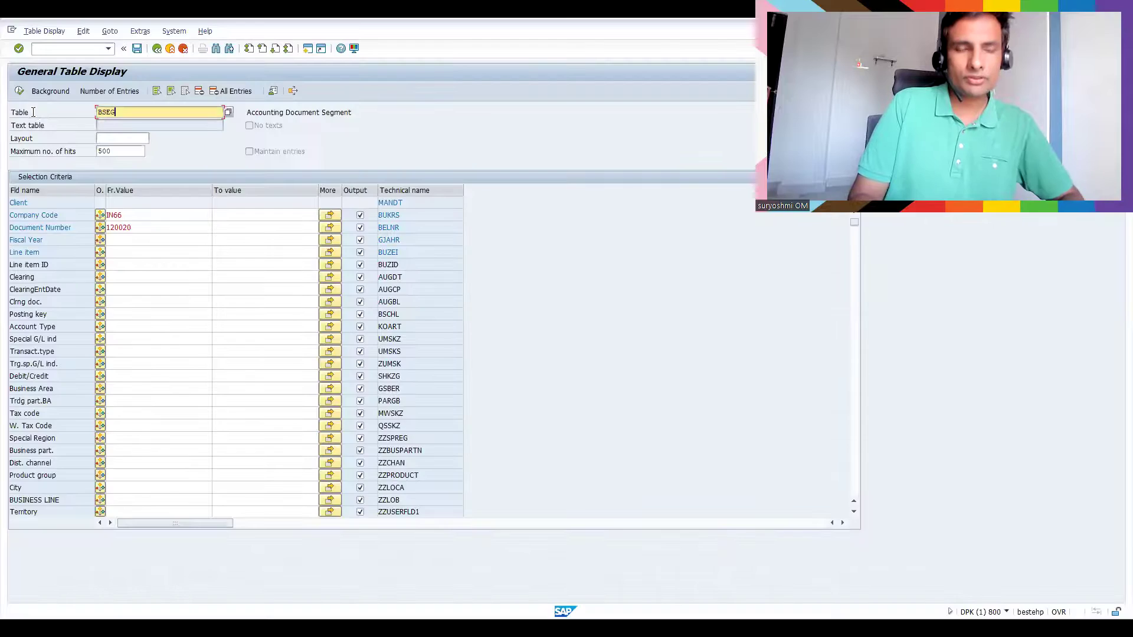
type("baa")
key("BackSpace")
key("BackSpace")
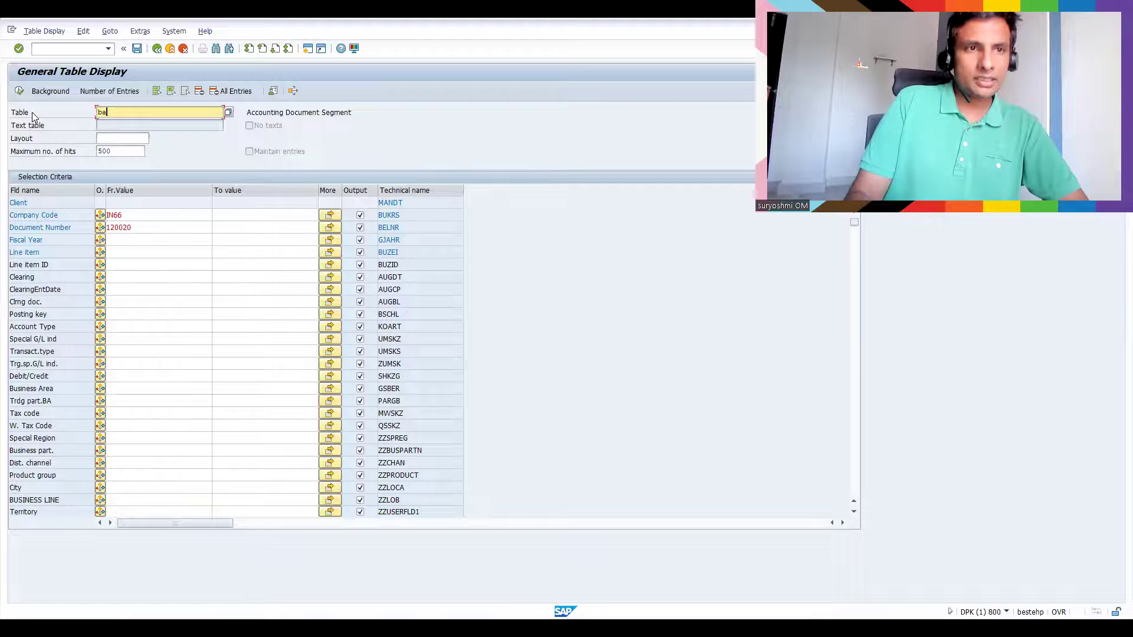
type("sad")
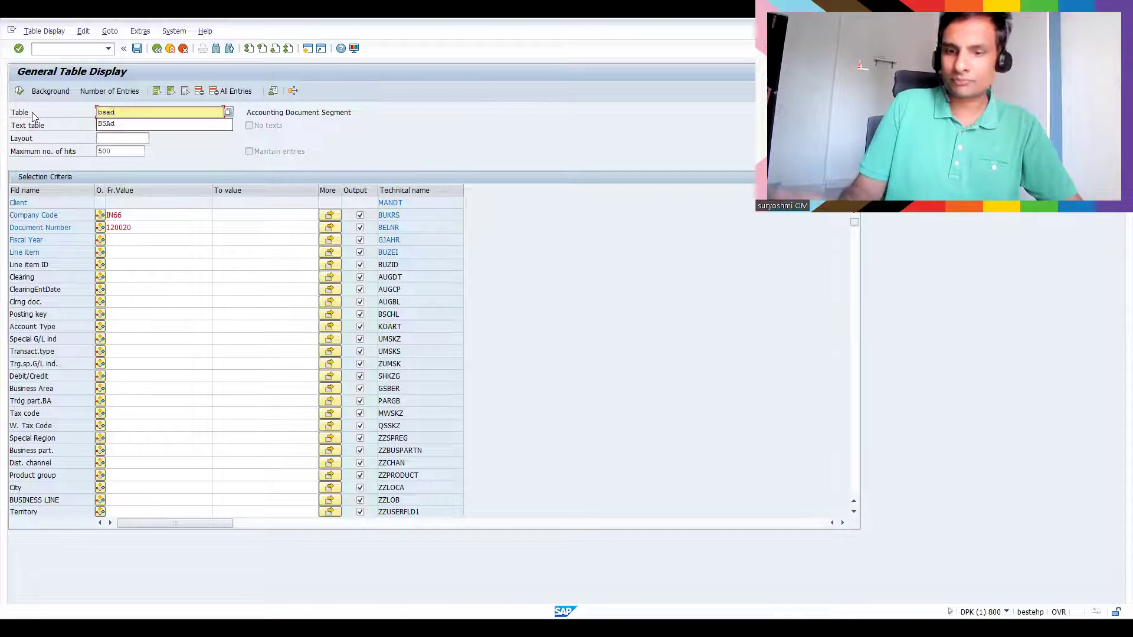
key("Return")
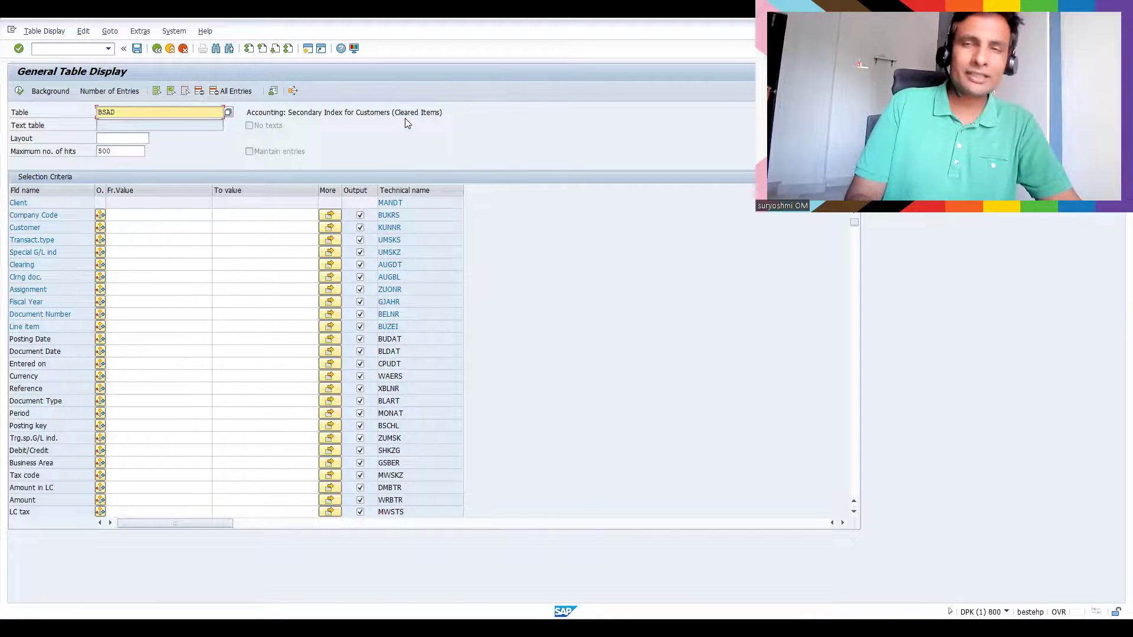
Step: List the BSAD entries without selection criteria and copy the document number of the first company code 0006 entry
left_click(22, 96)
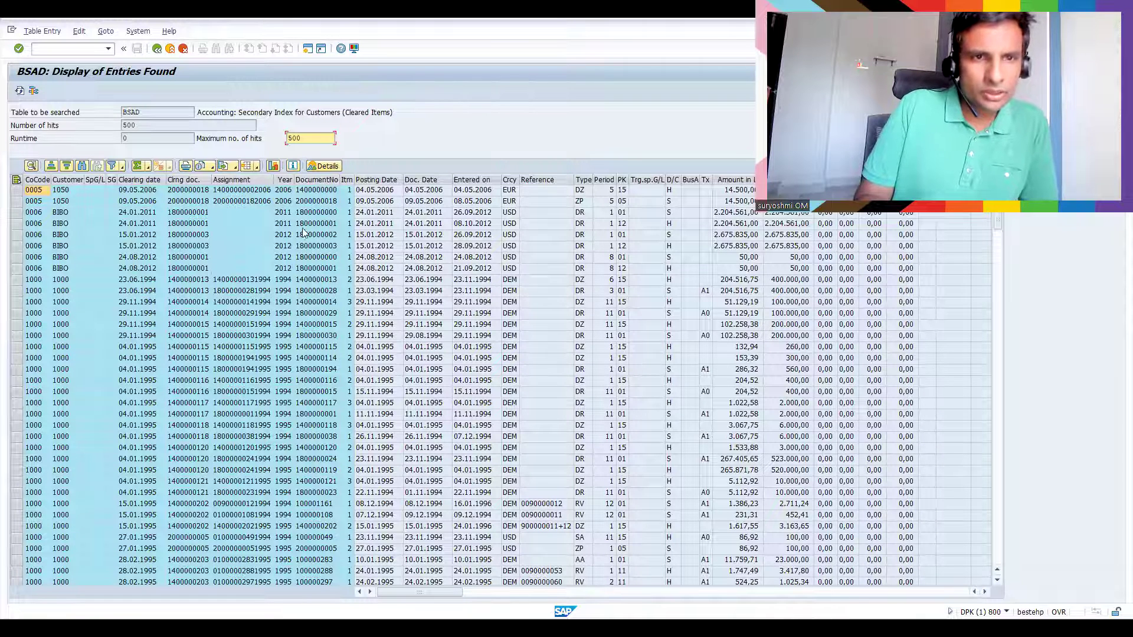
left_click(313, 214)
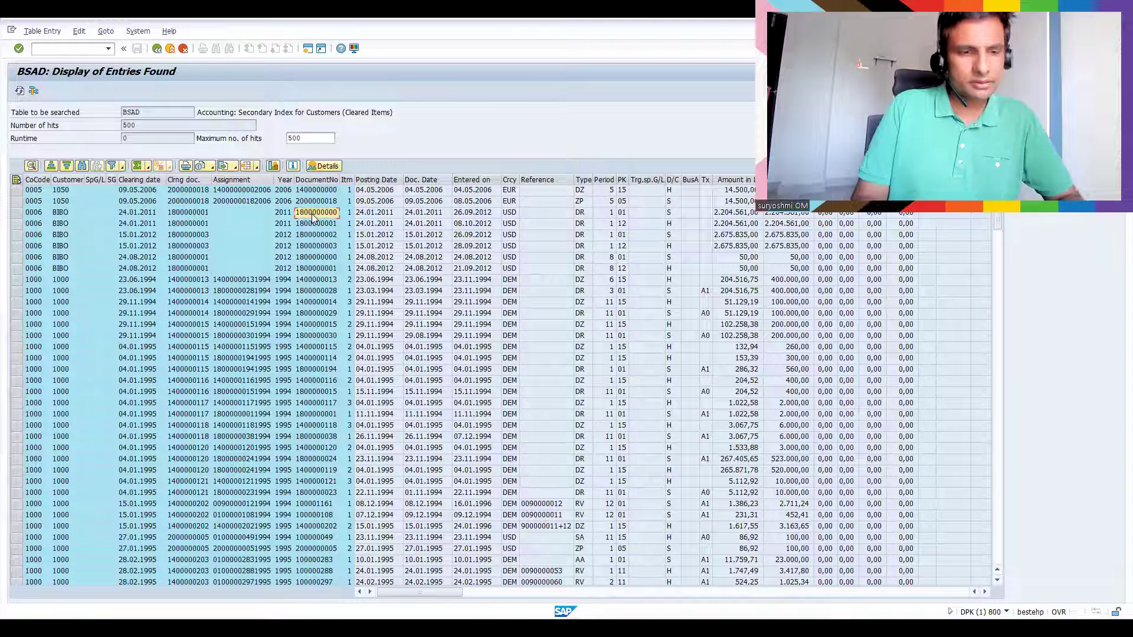
left_click(313, 216)
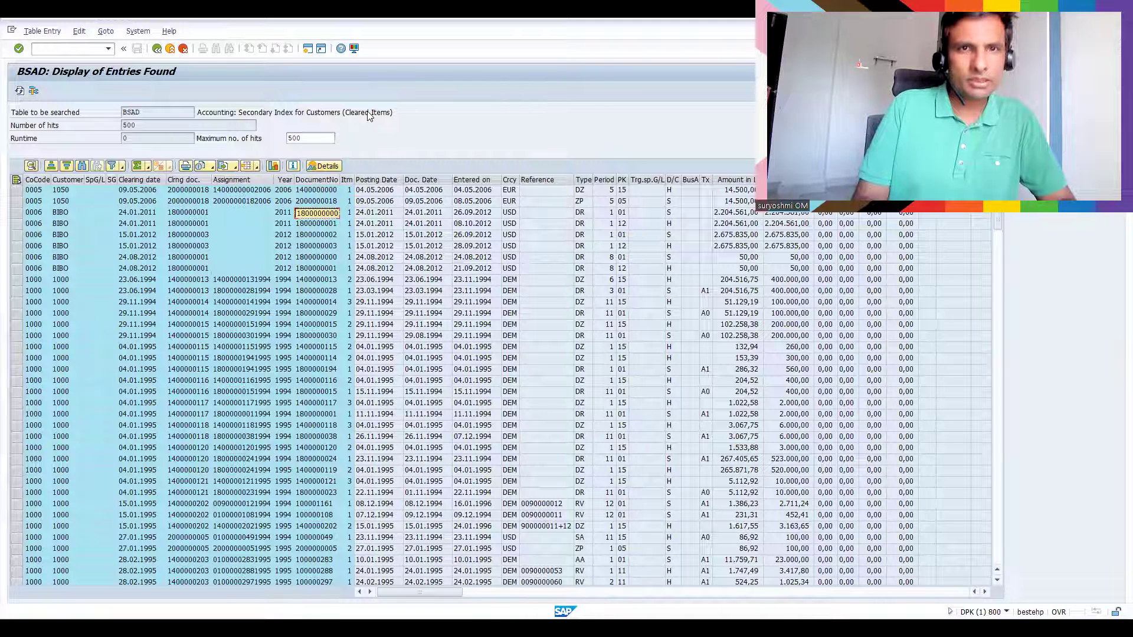
Step: Load table BSAD in the second session's general table display and retrieve the entries for the copied document number
left_click(312, 169)
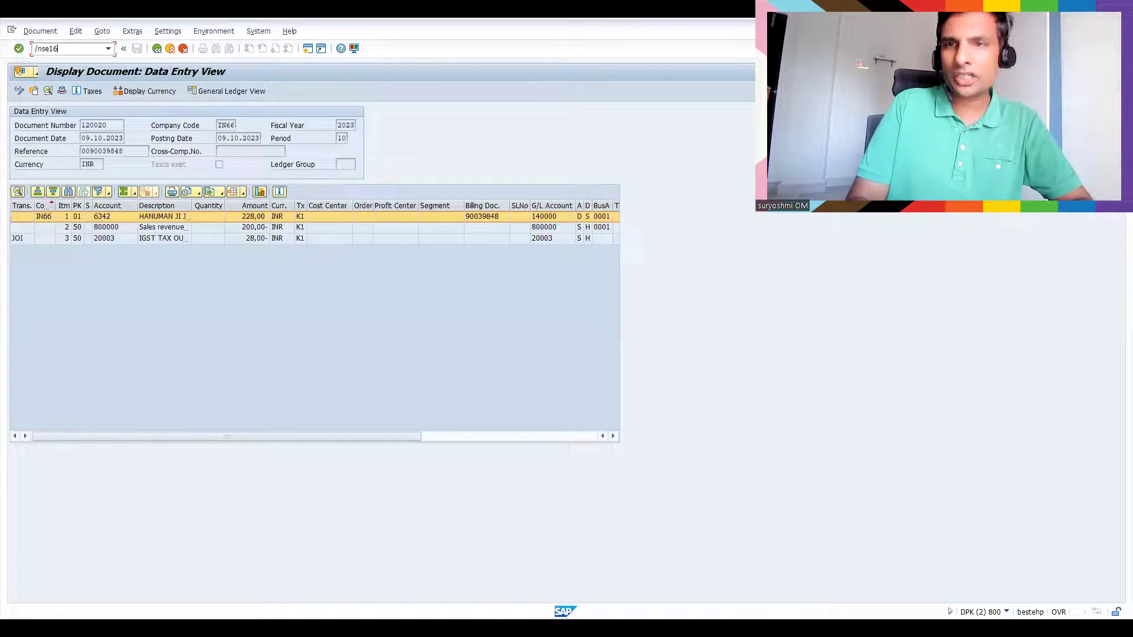
key("F3")
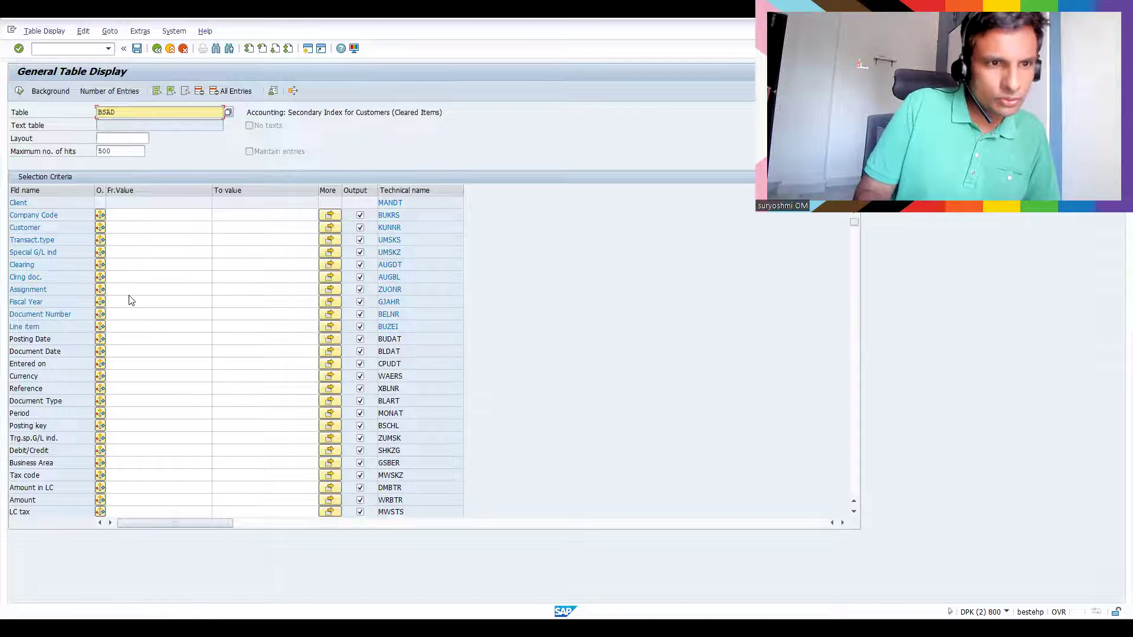
left_click(129, 314)
key("ctrl+v")
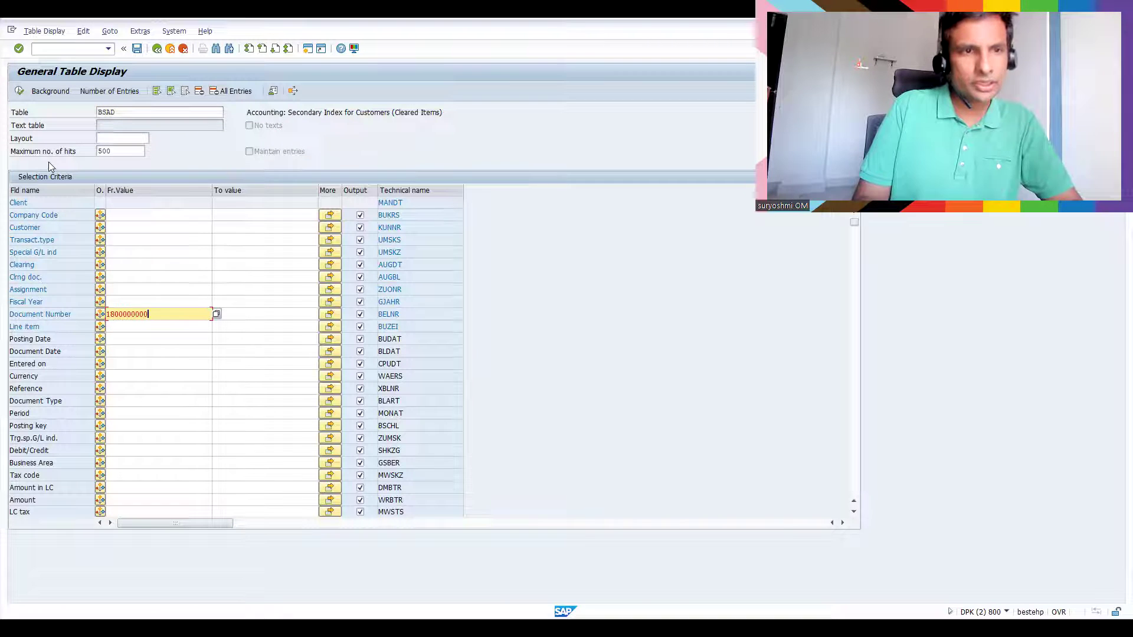
left_click(19, 91)
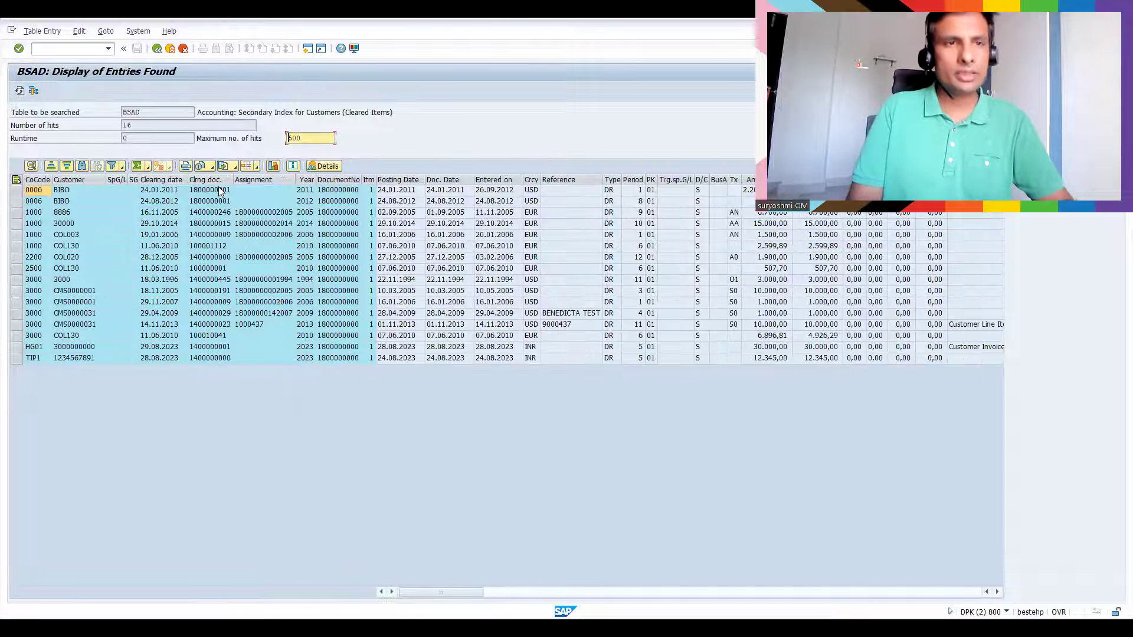
Step: Examine the clearing document, document number, tax code, amount and document type columns of the filtered BSAD entries
left_click(211, 180)
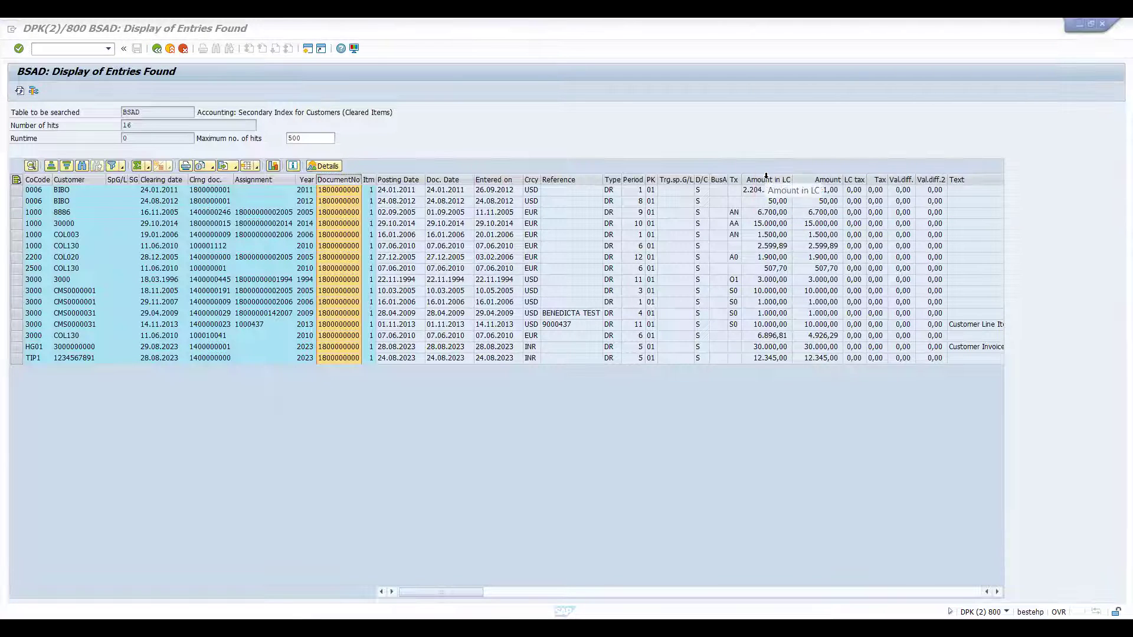
left_click(766, 180)
left_click(734, 179)
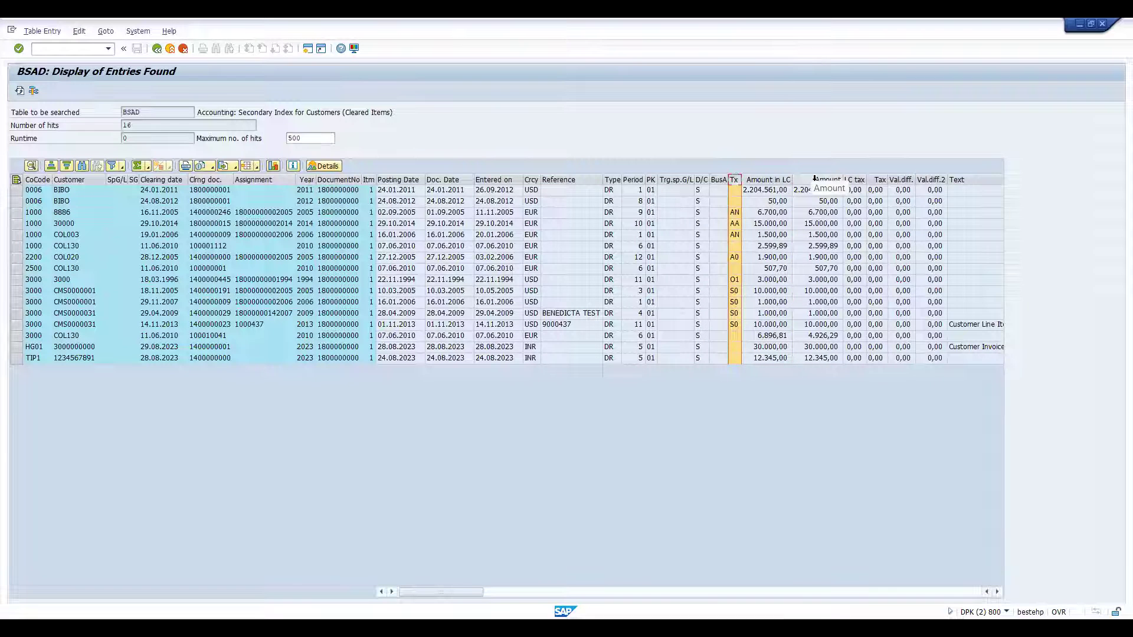
left_click(815, 179)
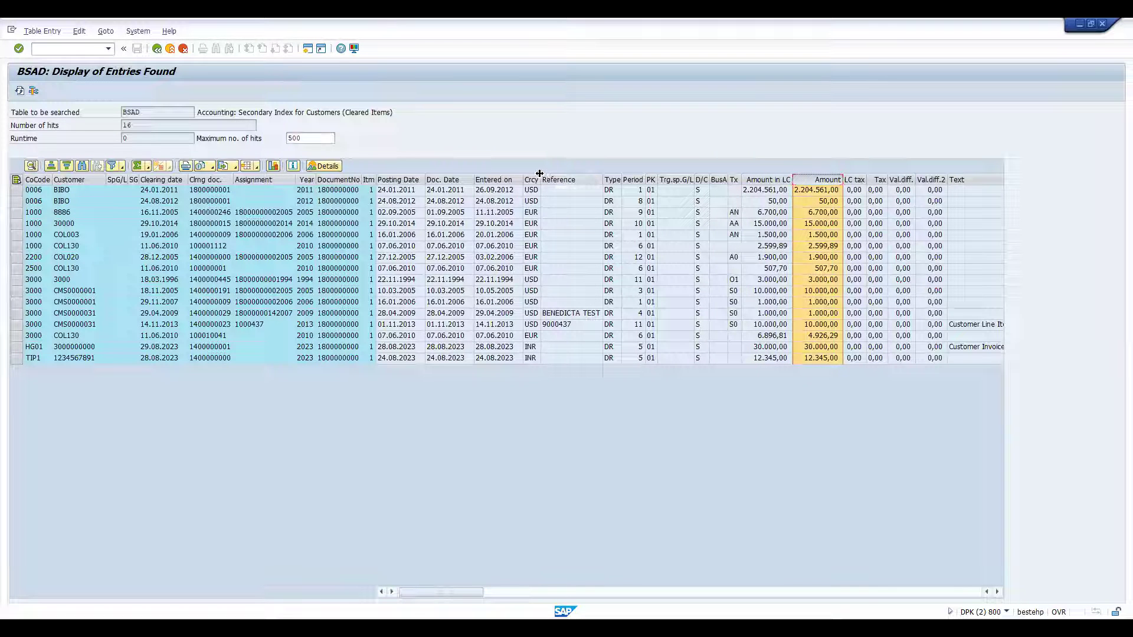
left_click(612, 182)
left_click(608, 247)
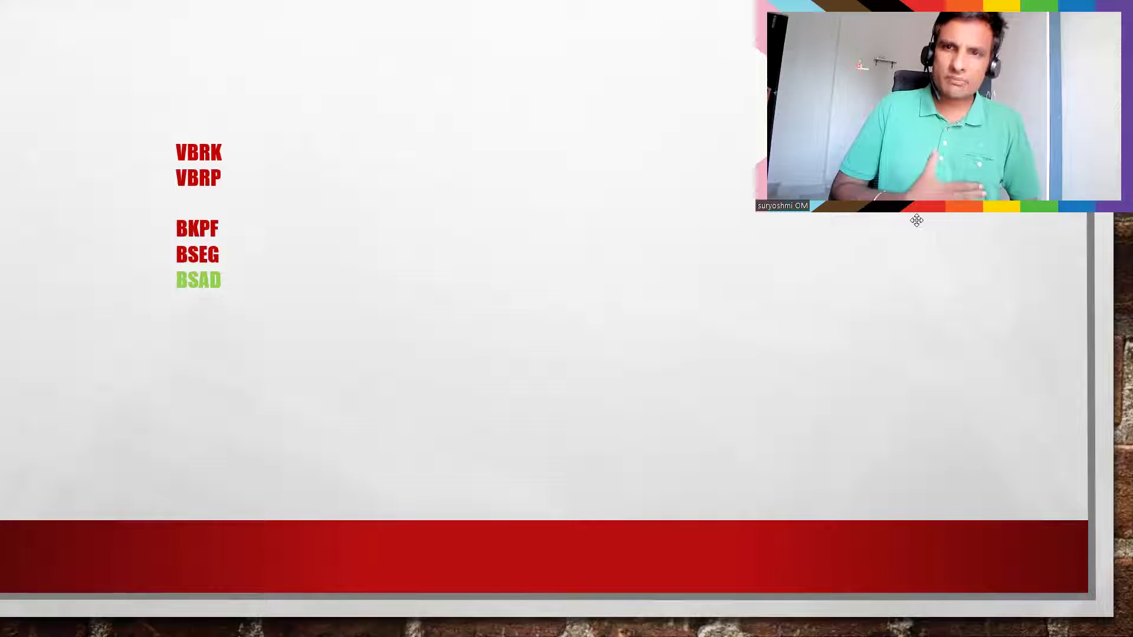
Step: Reveal BSET in the PowerPoint slide's table list, and load table BSET in SAP's general table display
left_click(445, 264)
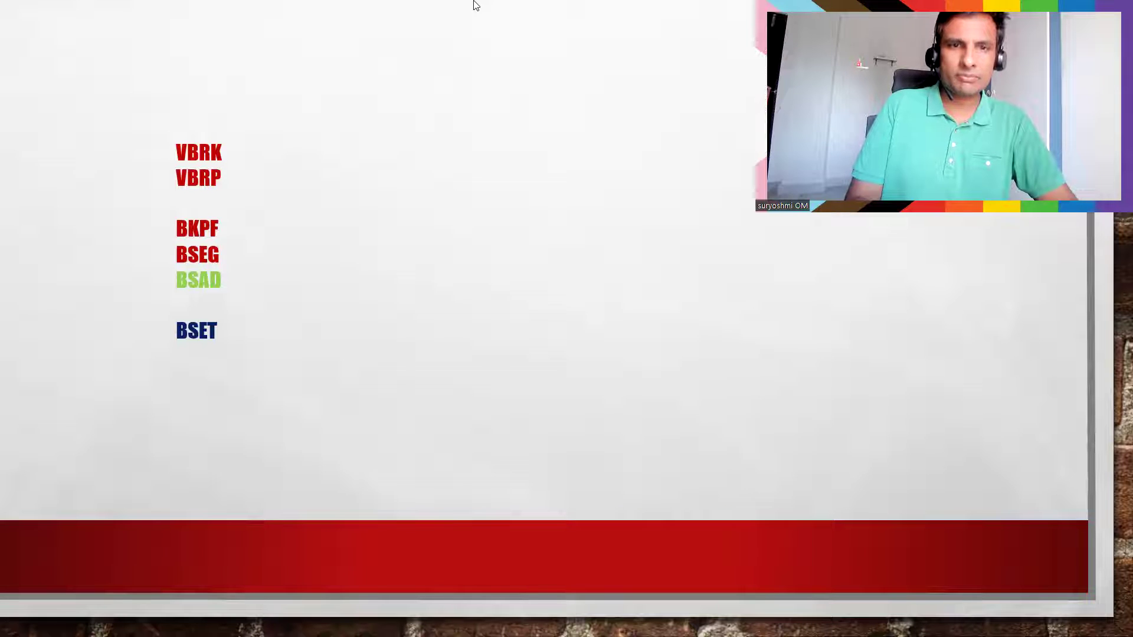
key("alt+Tab")
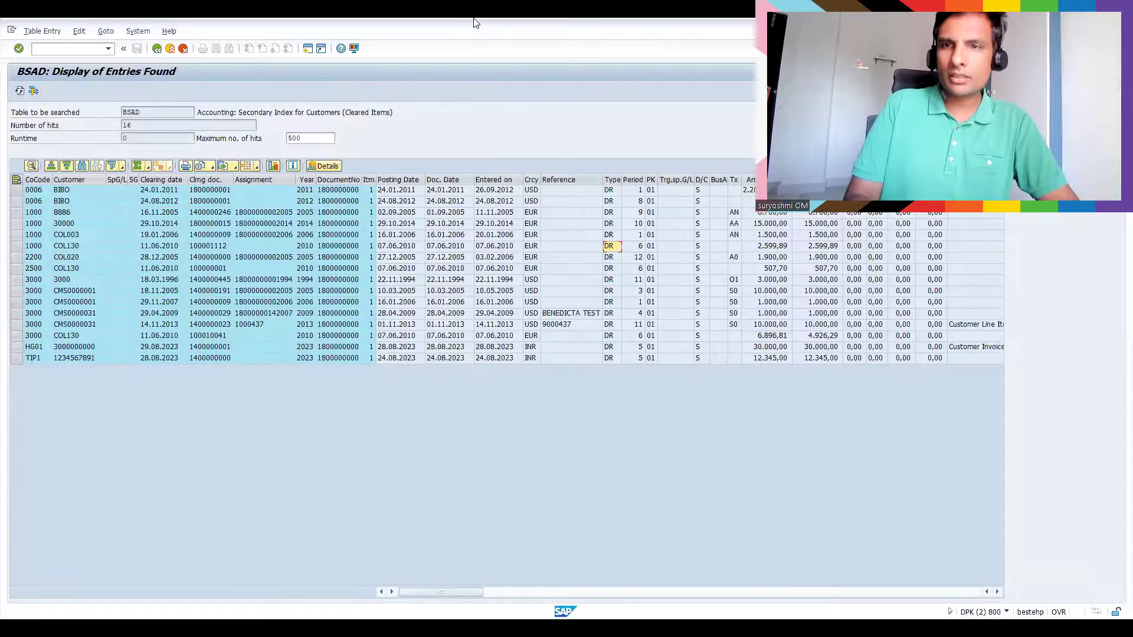
key("F3")
type("bset")
key("Return")
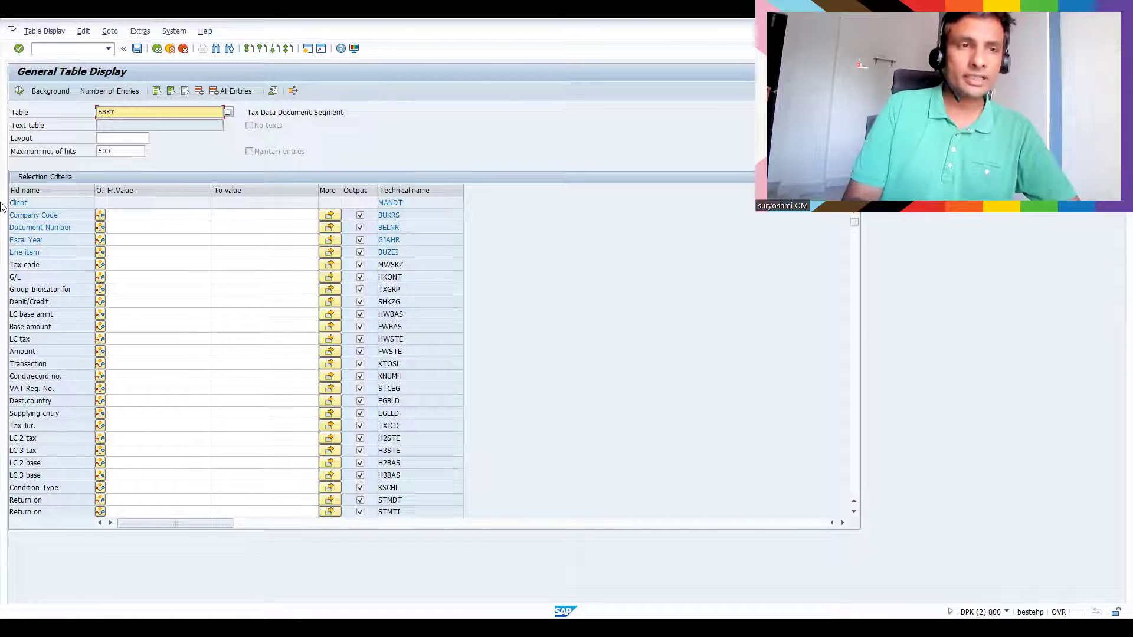
Step: Retrieve the BSET entries for the invoice's accounting document number, reusing the value from the field's input history
left_click(121, 224)
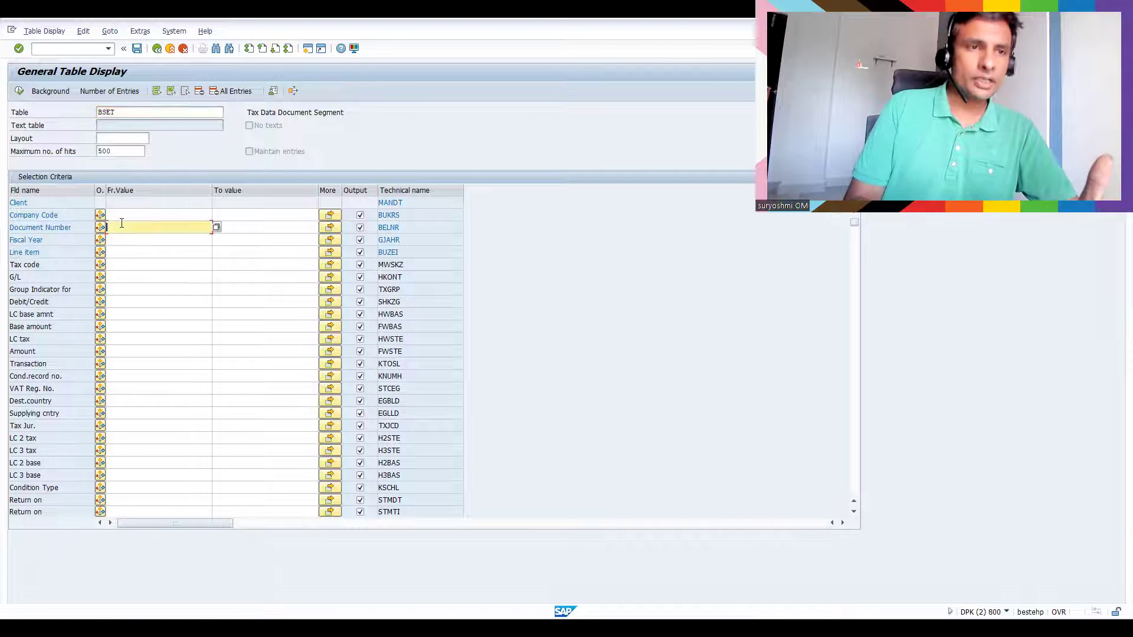
type("1")
key("Down")
key("Down")
key("Down")
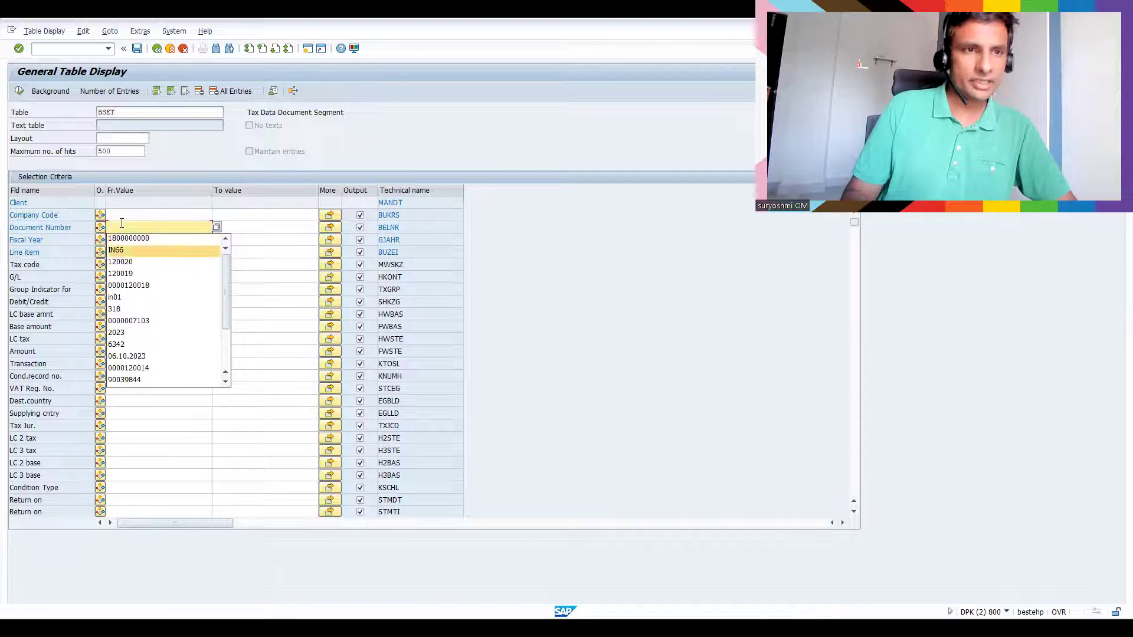
key("Return")
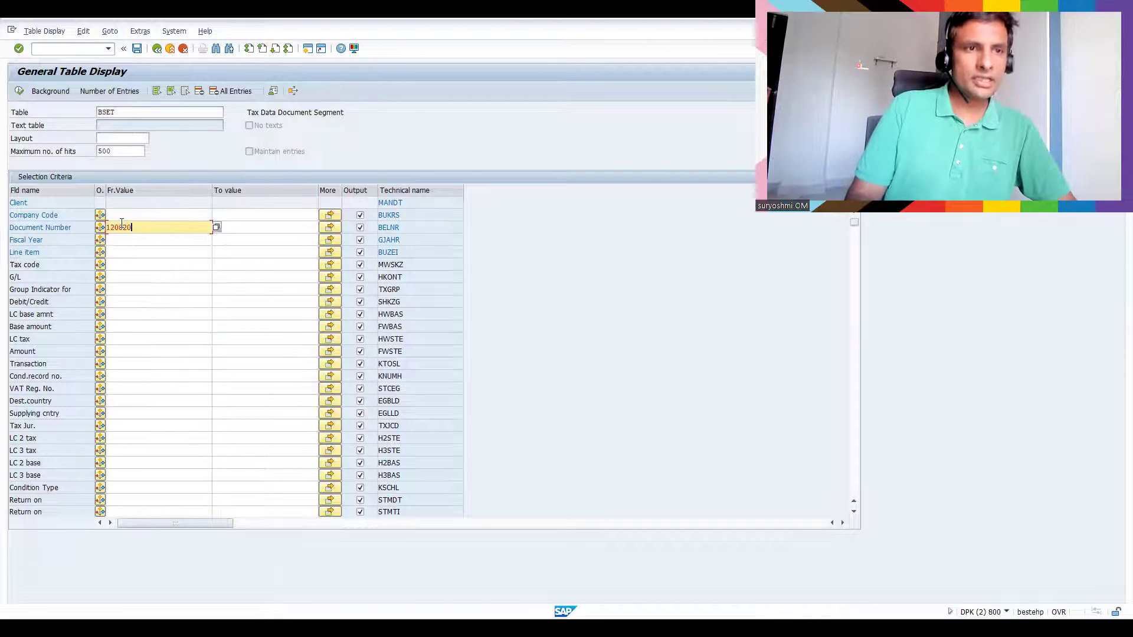
left_click(19, 91)
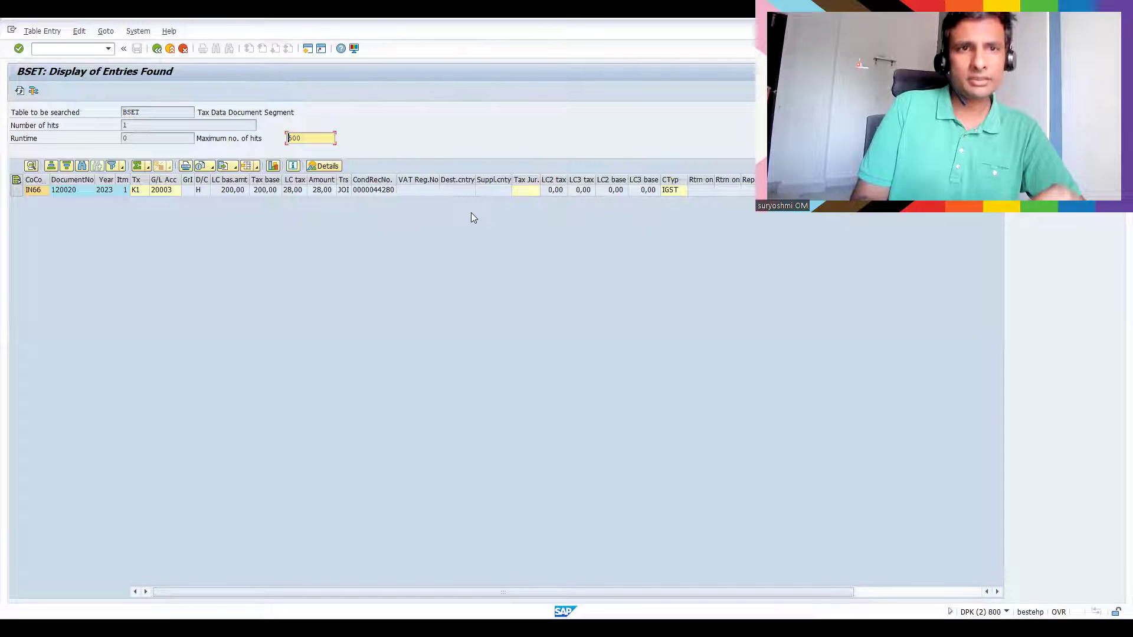
Step: Examine the BSET entry's condition type, local currency tax, tax base, G/L account, percentage and BP fields
left_click(671, 179)
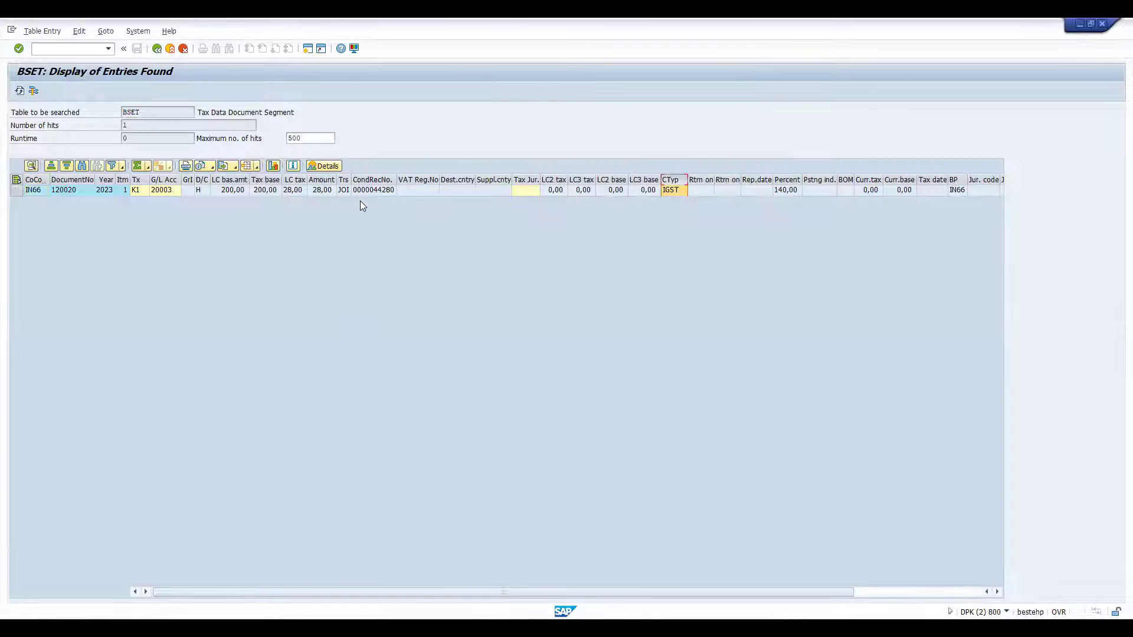
left_click(294, 180)
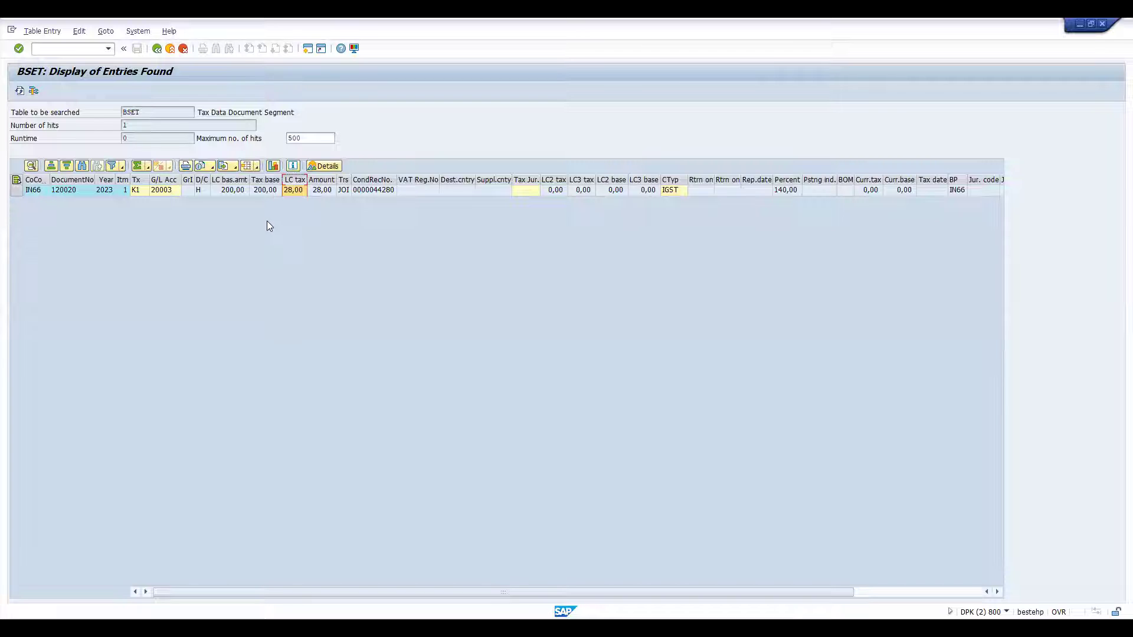
left_click(257, 181)
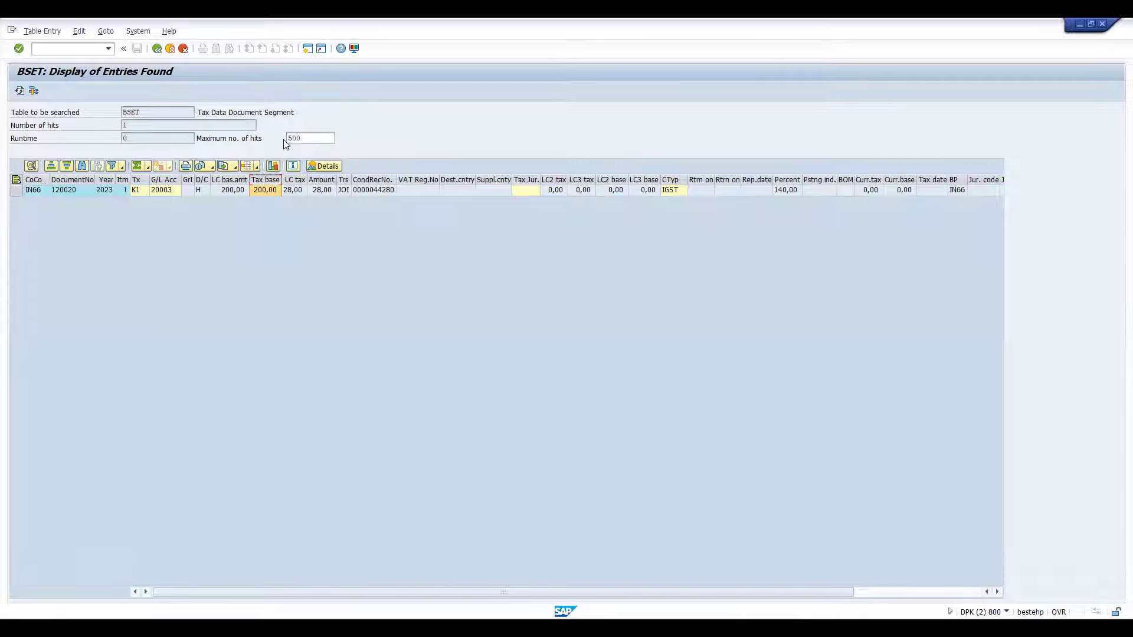
left_click(163, 180)
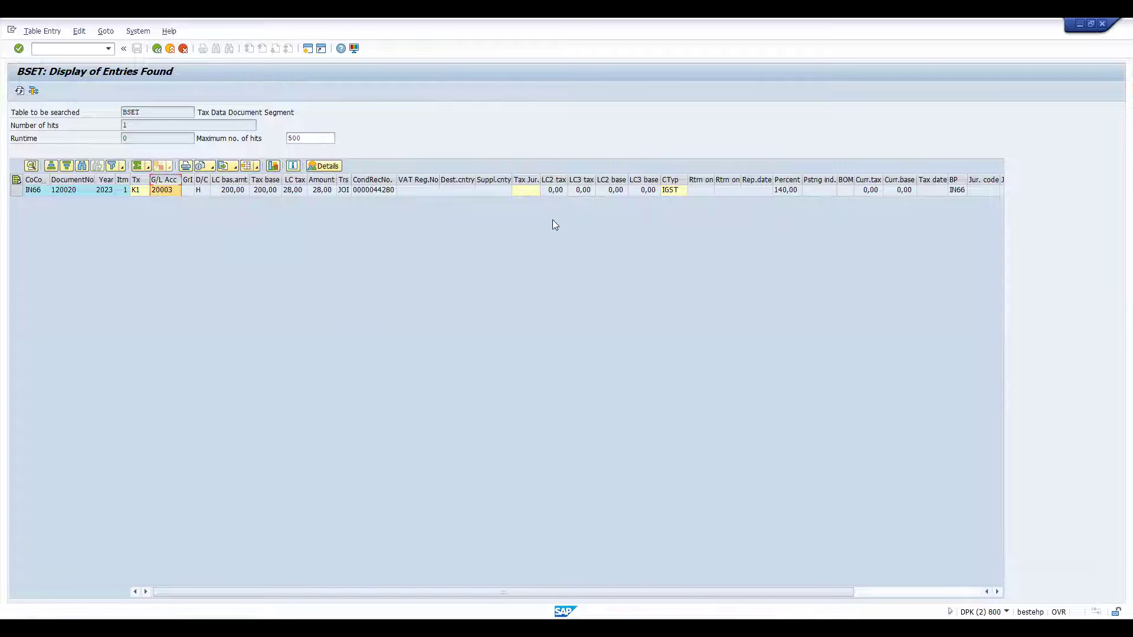
left_click(778, 183)
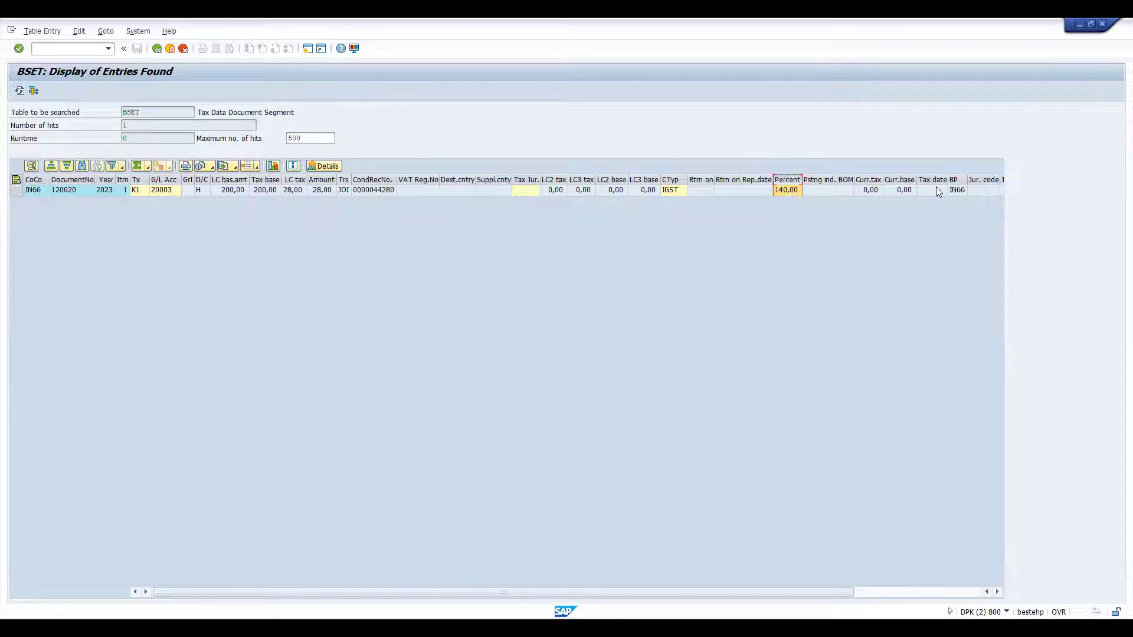
left_click(956, 190)
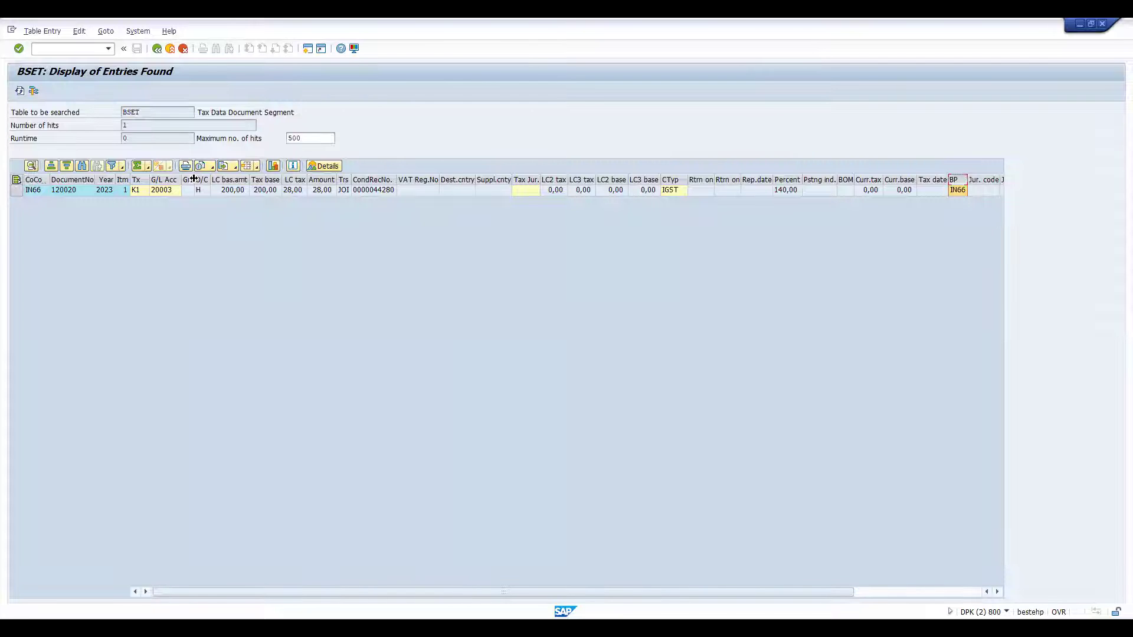
Step: Check the BSET entry's document number, and return the PowerPoint slideshow to its title slide
left_click(68, 189)
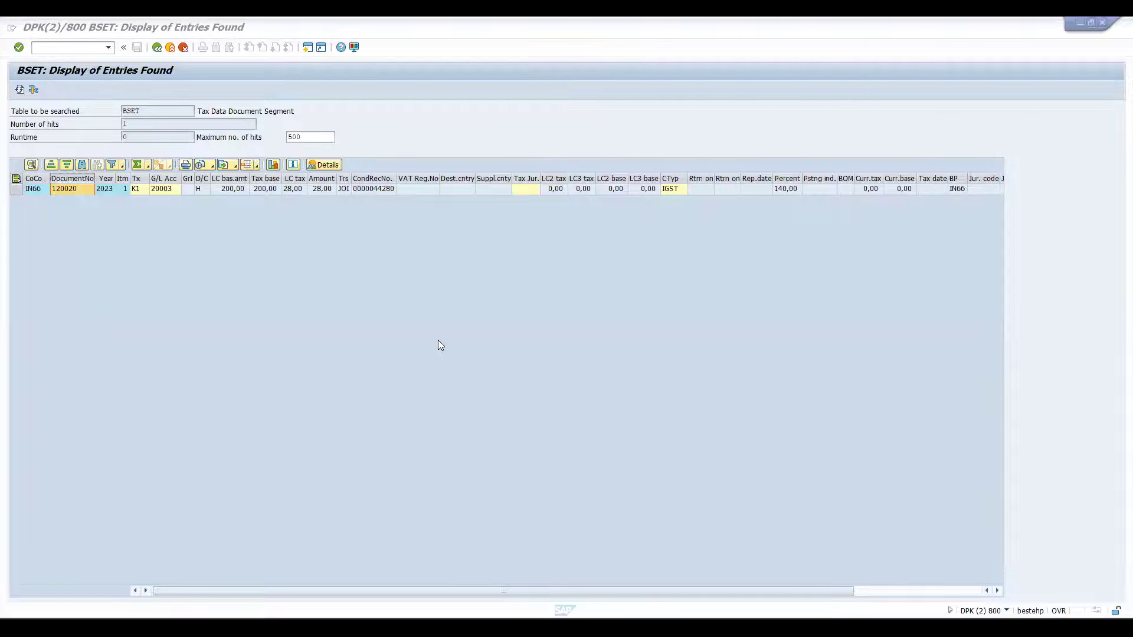
key("alt+Tab")
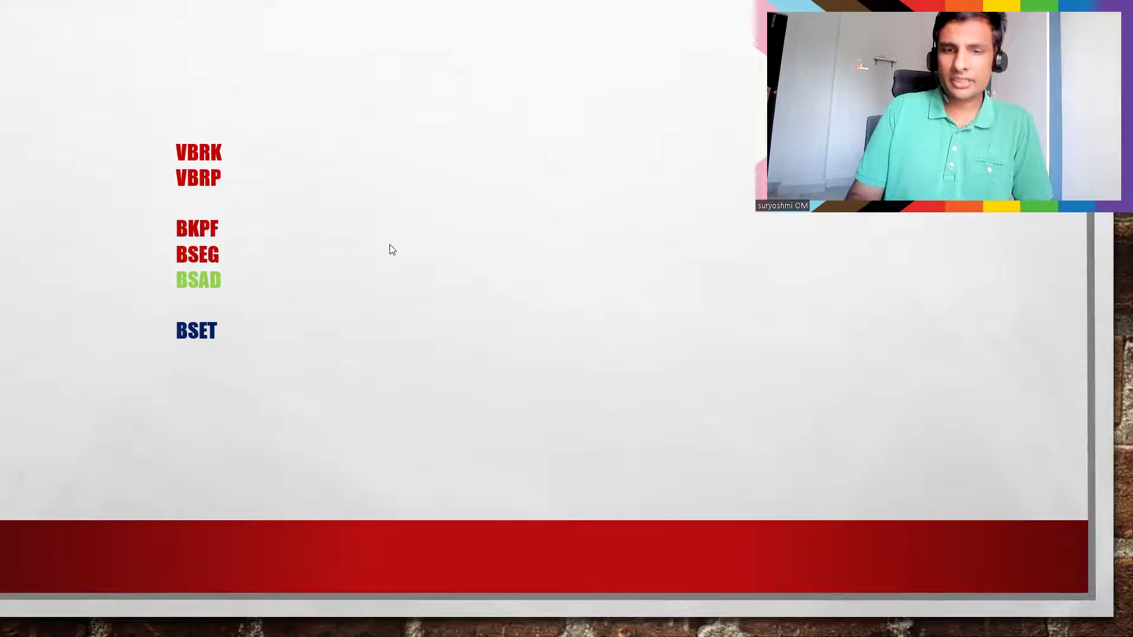
key("Left")
key("Left")
key("Left")
key("Left")
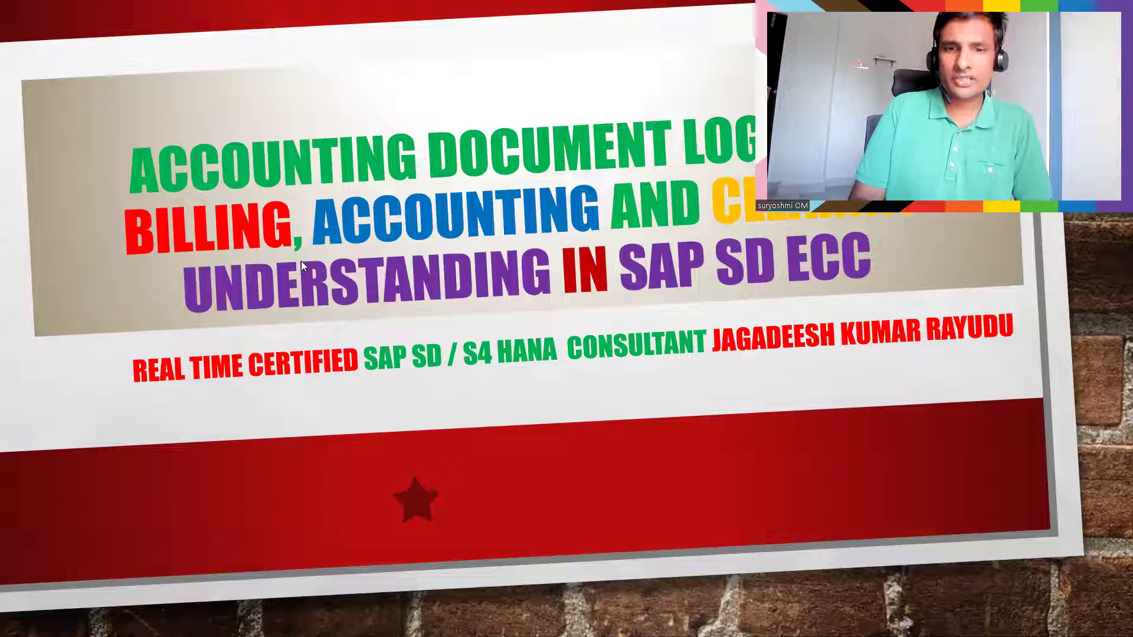
Step: Switch to the instructor's Udemy page in the browser and review the SAP courses on the second page of the course list
key("alt+Tab")
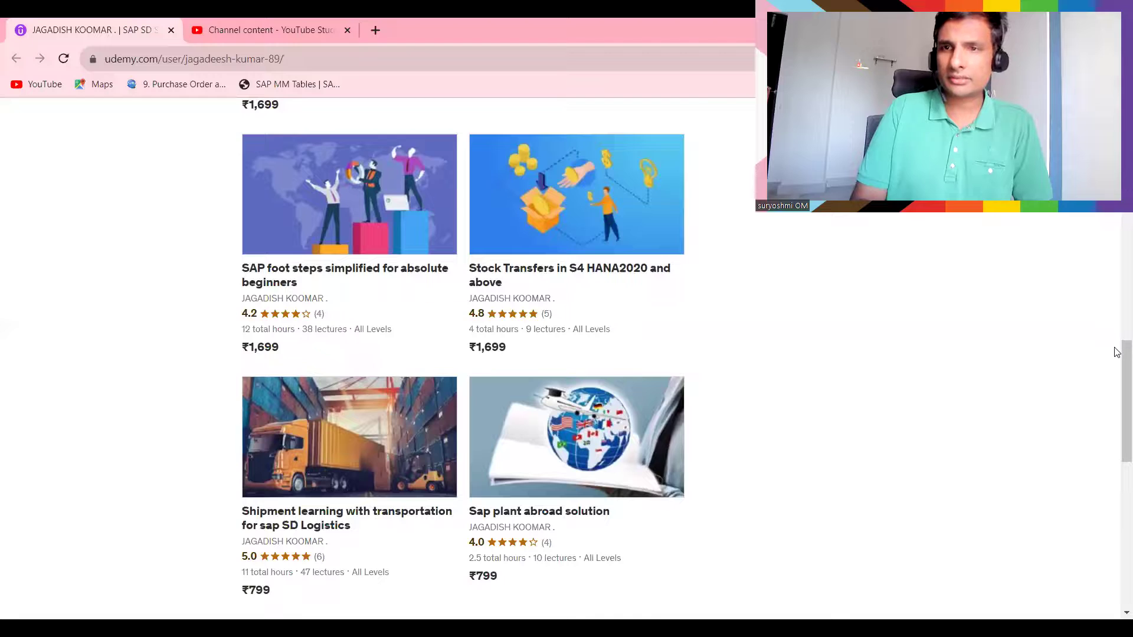
scroll(1117, 453, "down", 7)
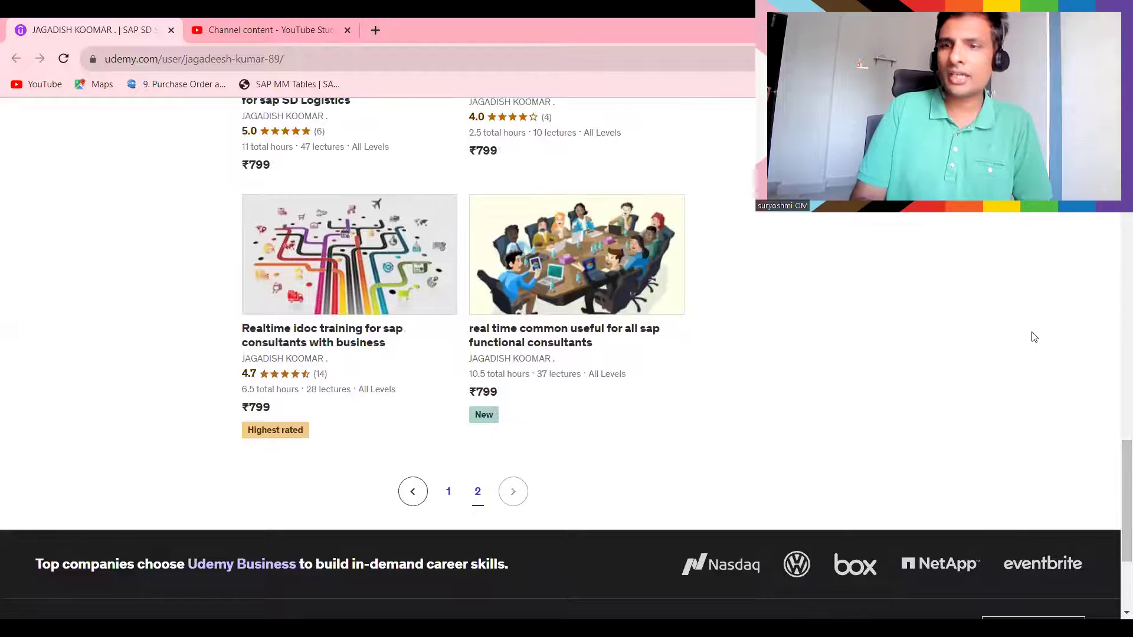
scroll(1117, 363, "up", 9)
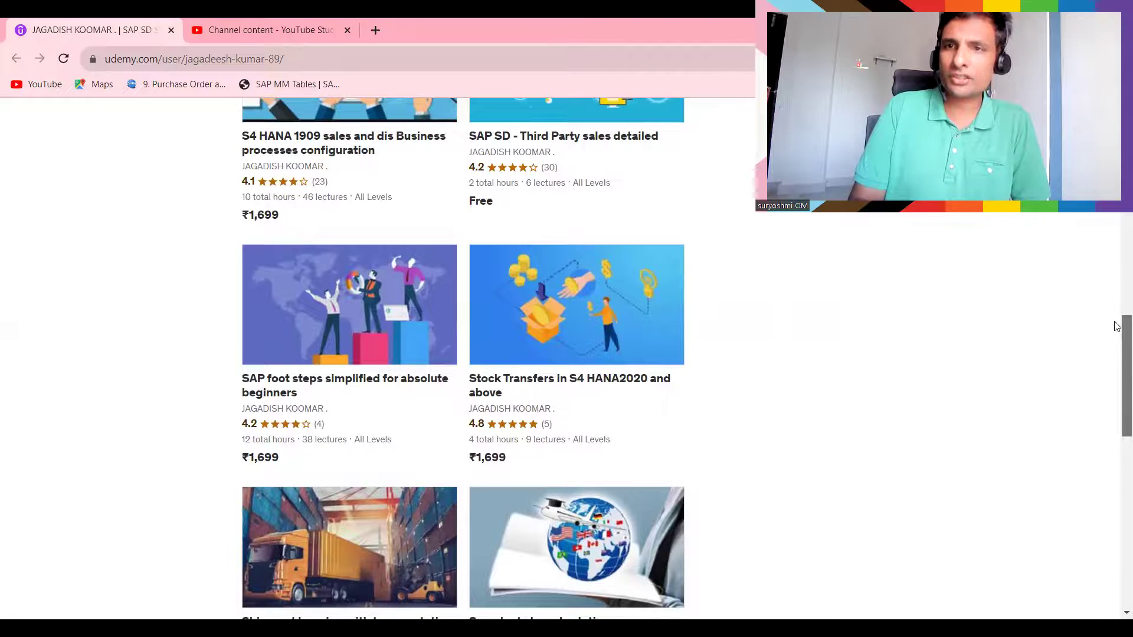
scroll(1119, 321, "down", 2)
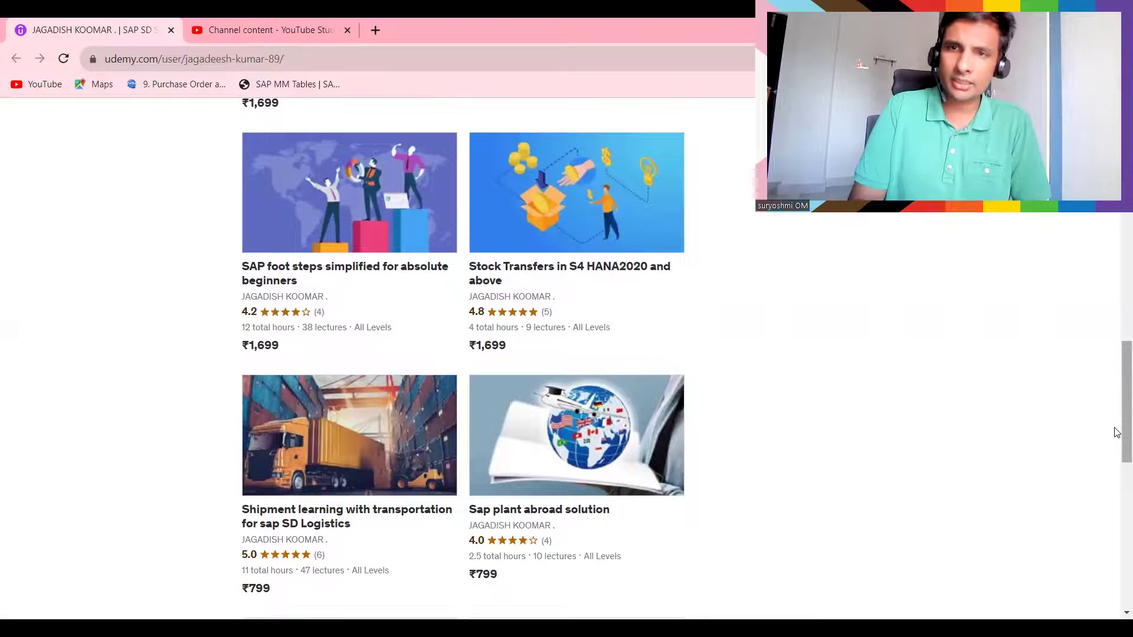
scroll(1118, 432, "down", 5)
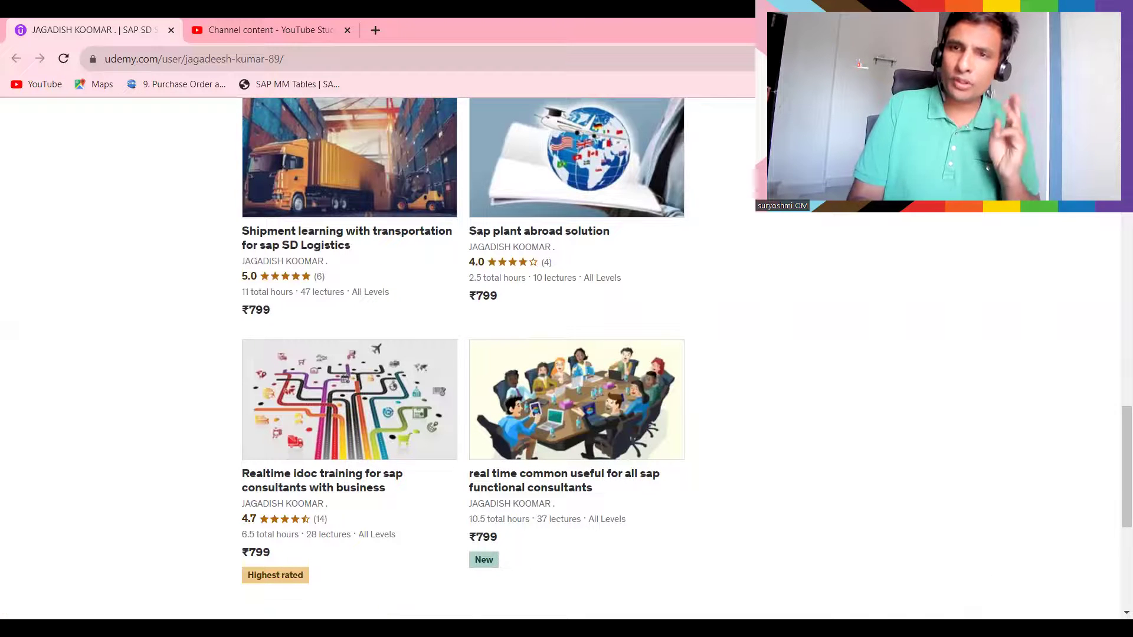
left_click_drag(1116, 472, 1116, 524)
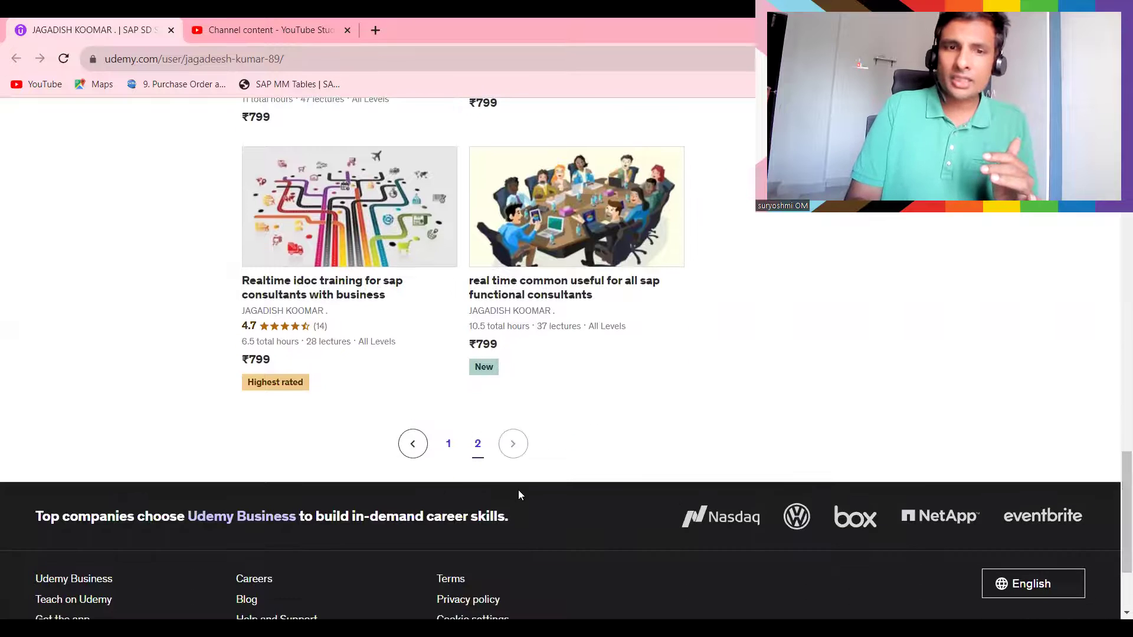
Step: Review page 1 of the instructor's course list and the profile summary, and return to the PowerPoint title slide
left_click(447, 444)
left_click_drag(1117, 517, 1116, 472)
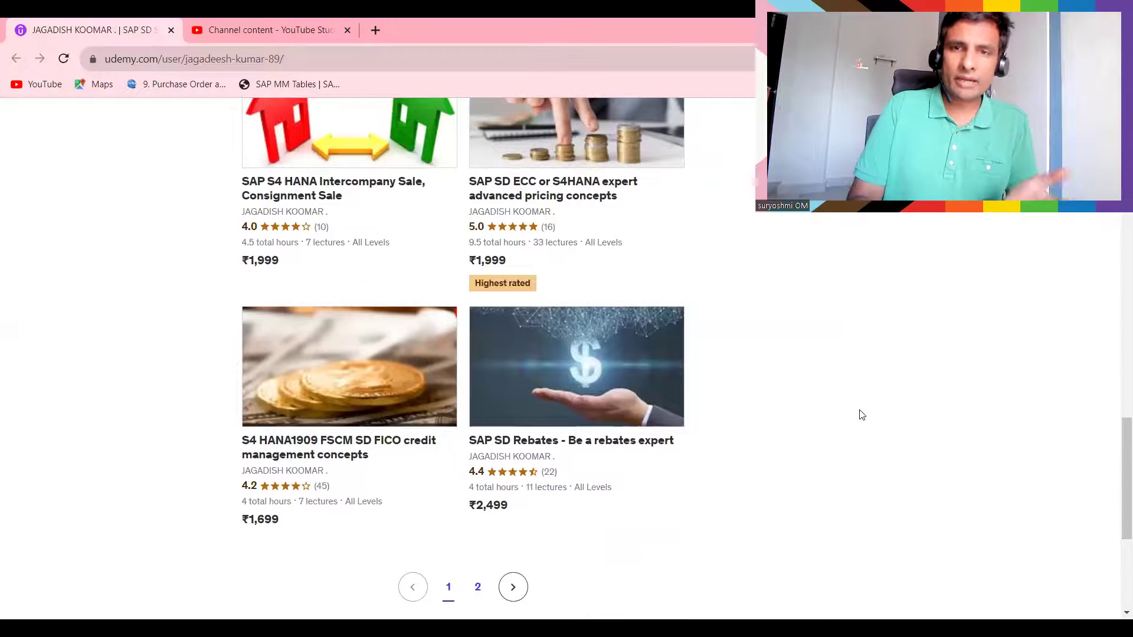
left_click_drag(1122, 506, 1124, 147)
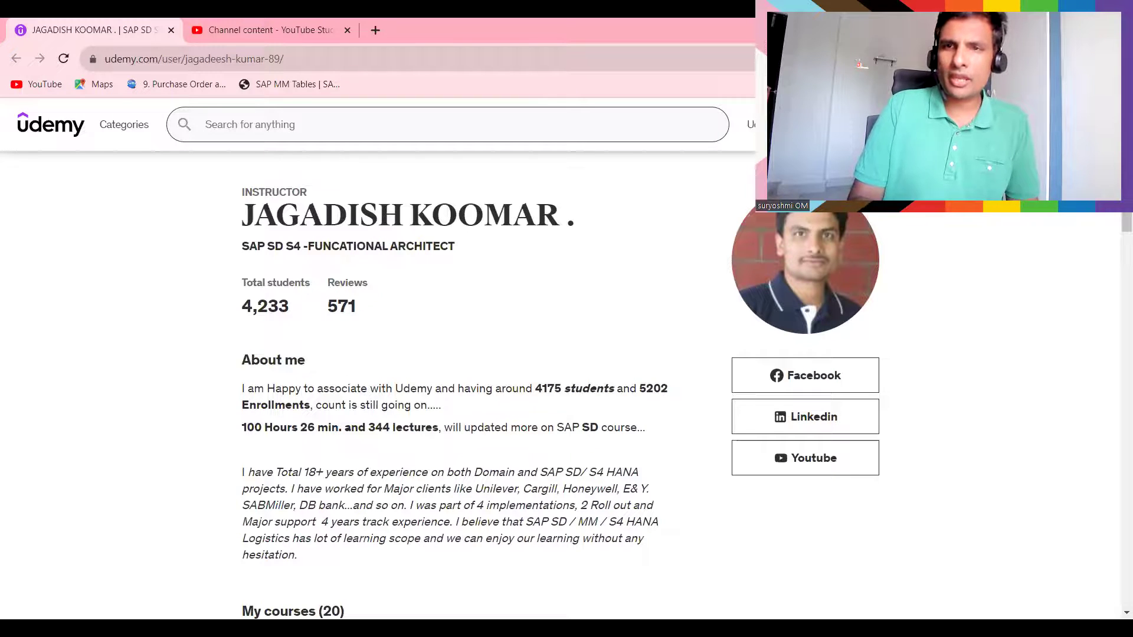
key("alt+Tab")
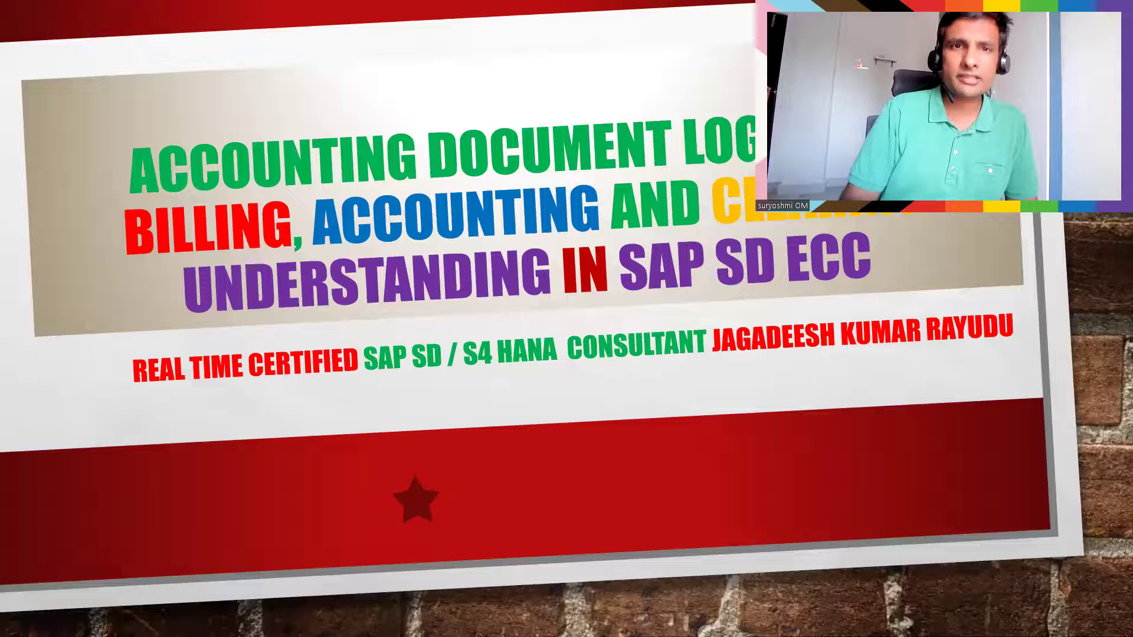